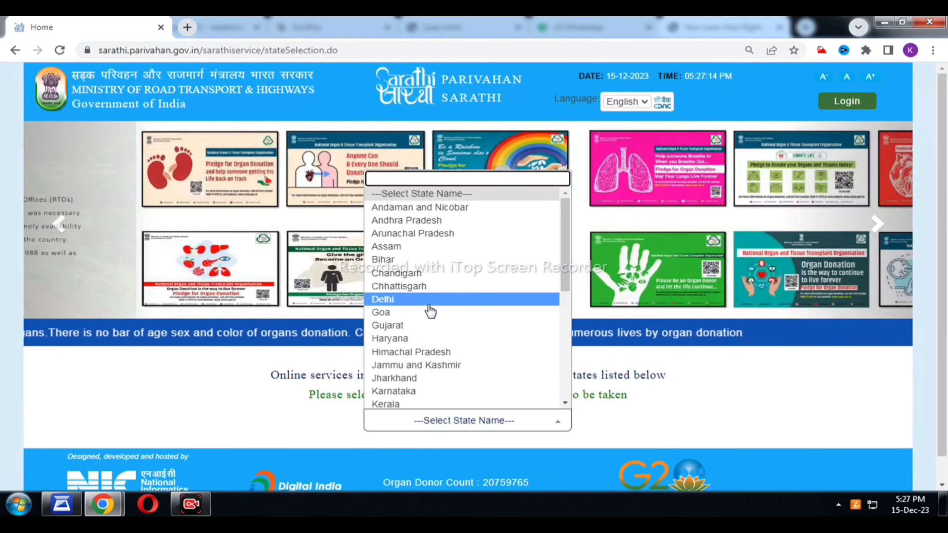
# Choose Delhi, dismiss the Contactless Licence Services notice, and start a Change of Address application.
pyautogui.click(429, 302)
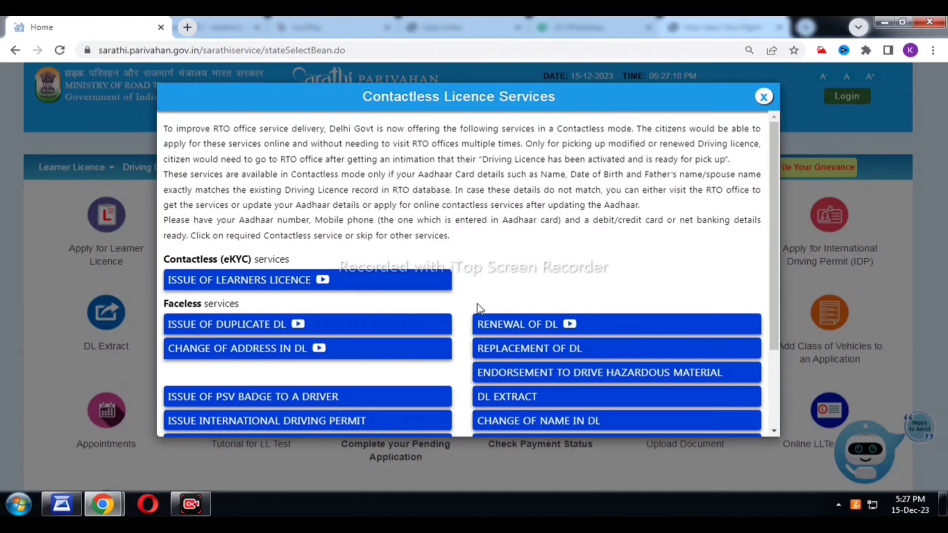
pyautogui.click(764, 97)
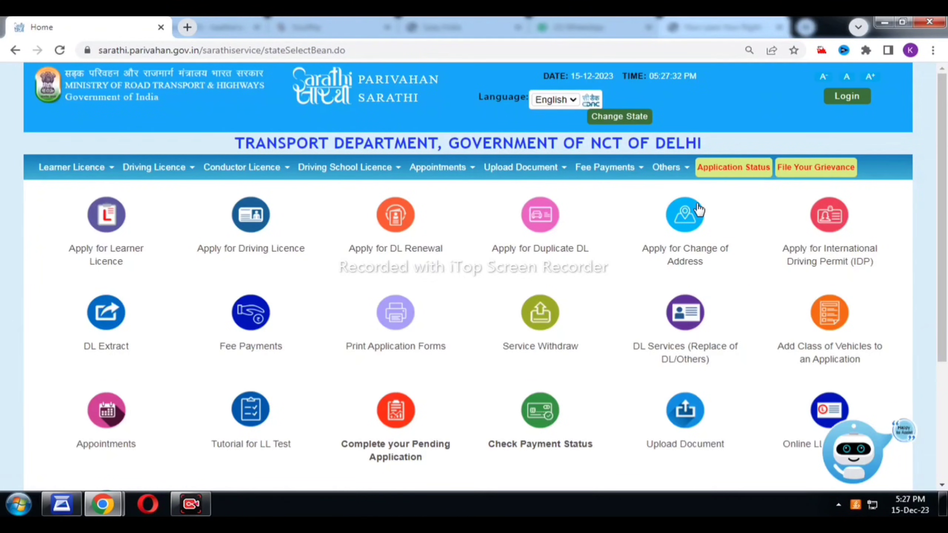
pyautogui.click(686, 219)
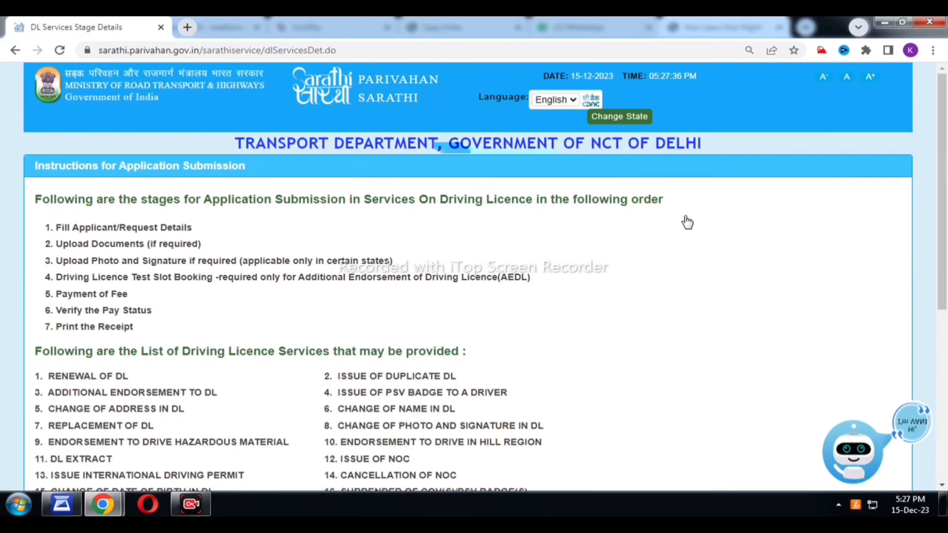
# Scroll past the DL Services stage instructions and continue to the application form.
pyautogui.moveTo(945, 191); pyautogui.dragTo(947, 361)
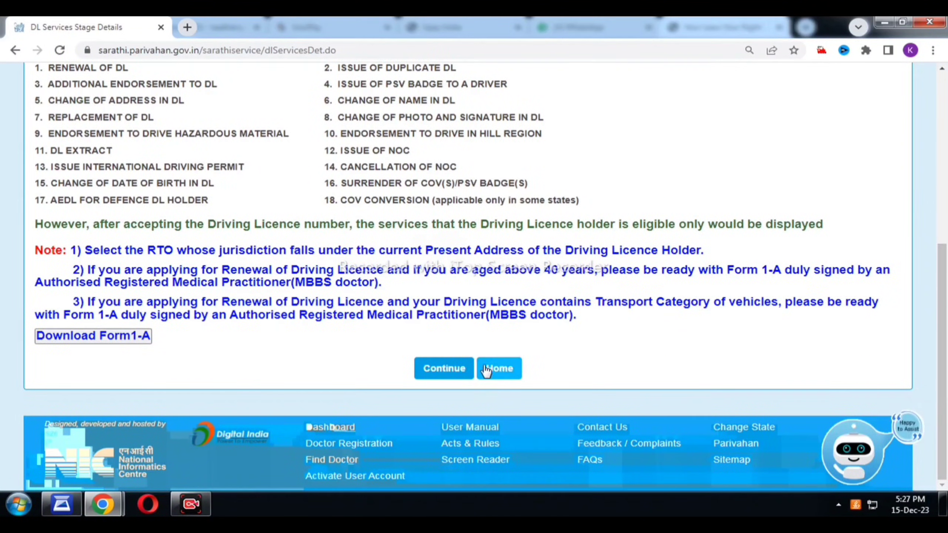
pyautogui.click(448, 369)
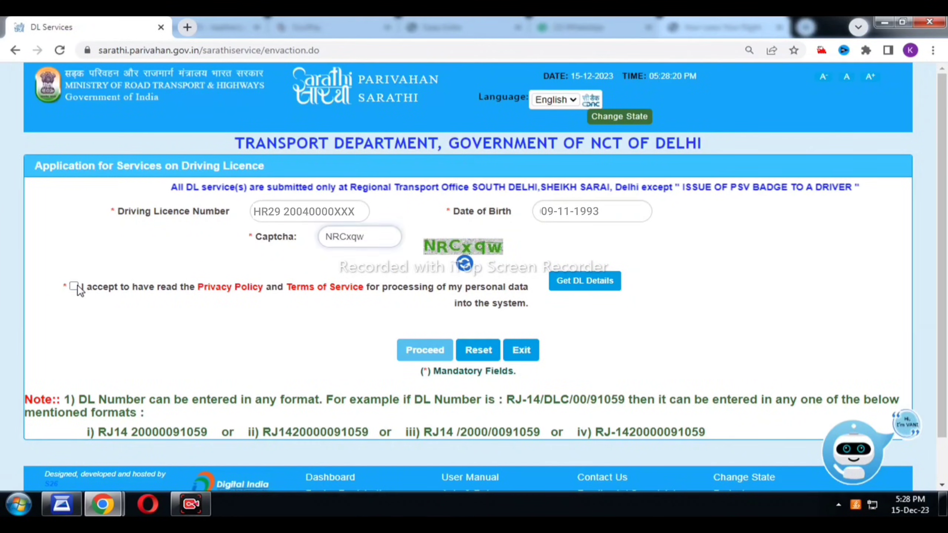
# Accept the privacy policy and fetch the licence holder's details, showing MCWG and LMV classes.
pyautogui.click(74, 286)
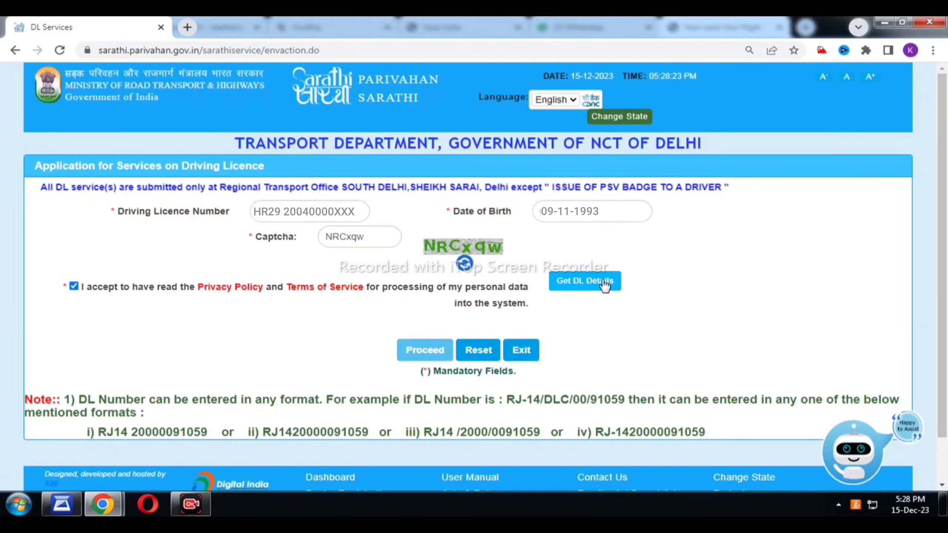
pyautogui.click(602, 285)
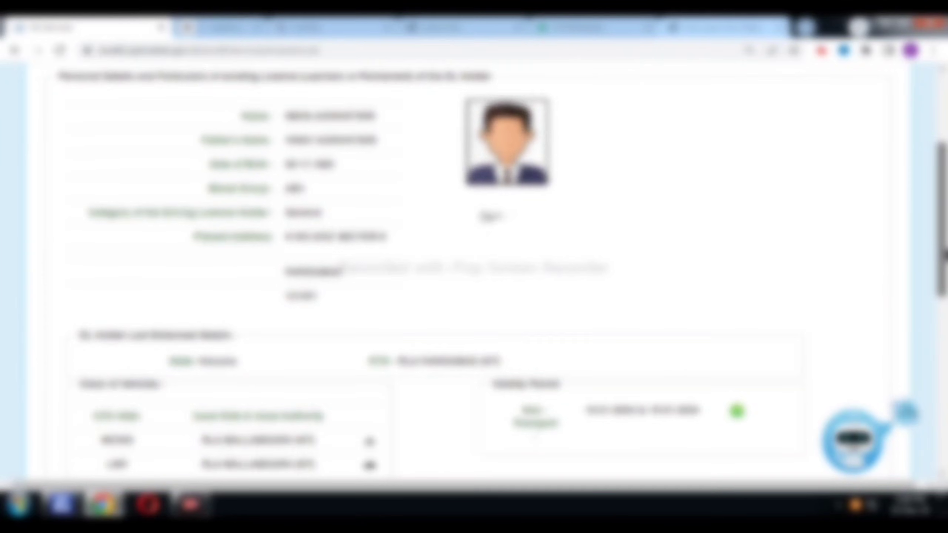
pyautogui.moveTo(947, 256); pyautogui.dragTo(947, 264)
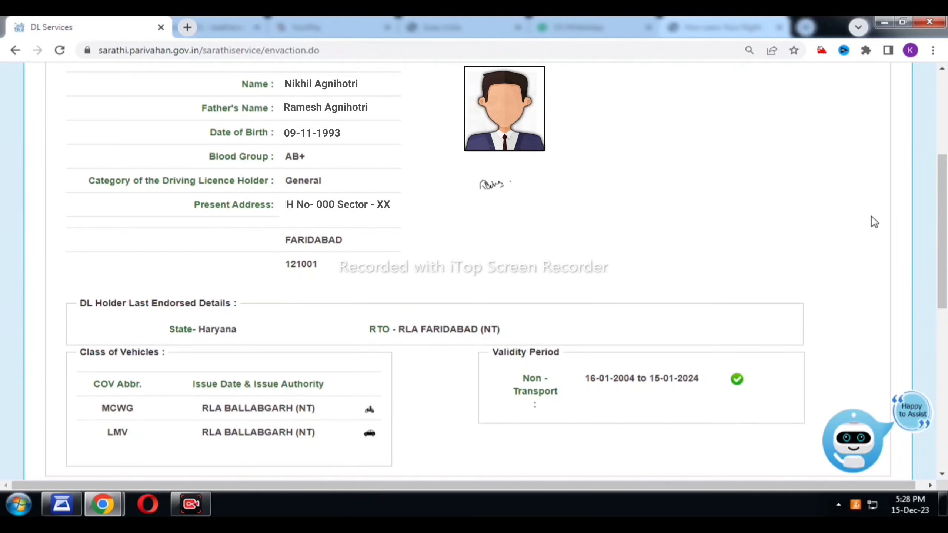
# Confirm the licence details are mine with YES, and accept transfer to Backend Office, Sarai Kale Khan.
pyautogui.scroll(-8, 873, 221)
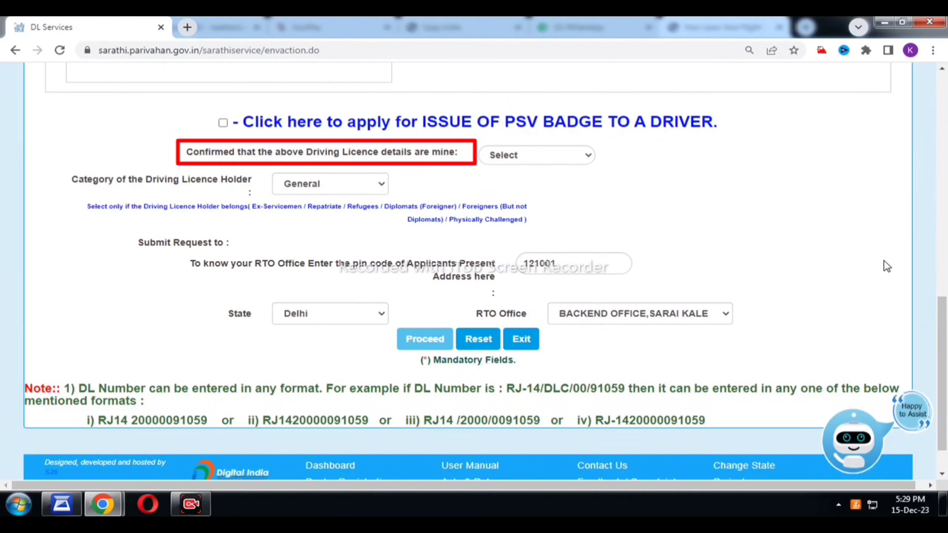
pyautogui.click(540, 154)
pyautogui.click(532, 181)
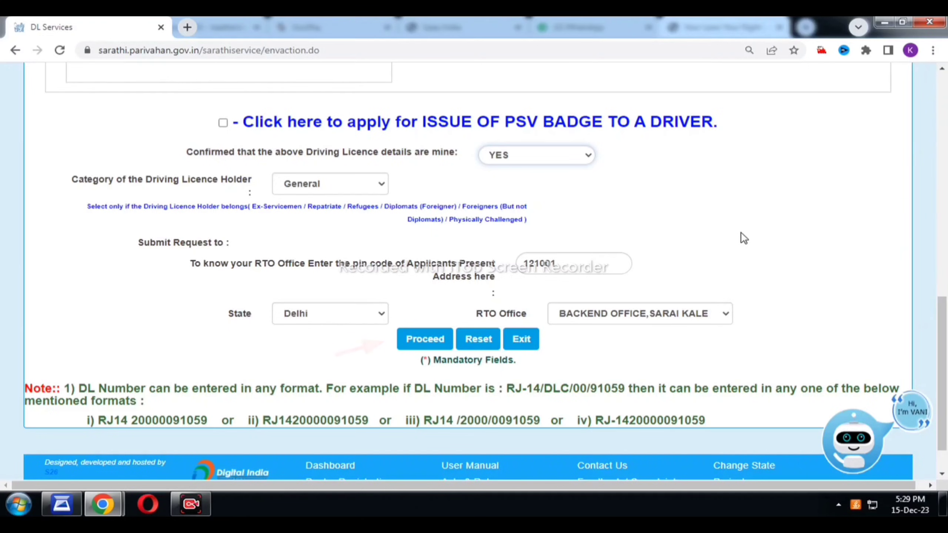
pyautogui.click(450, 339)
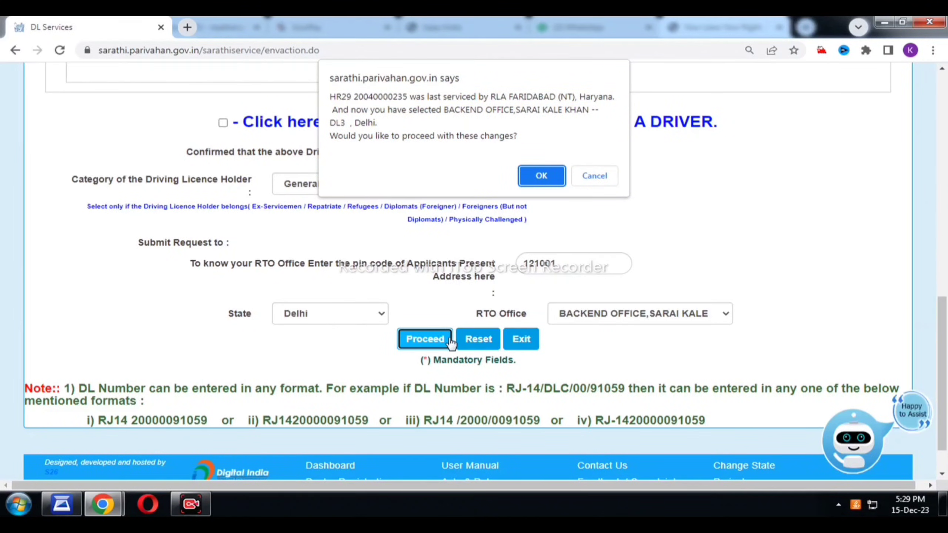
pyautogui.click(541, 176)
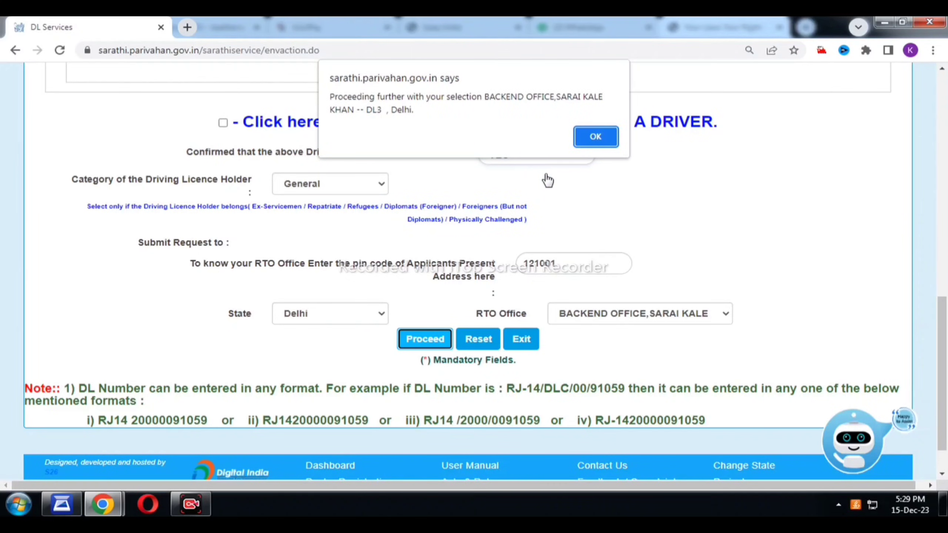
pyautogui.click(597, 138)
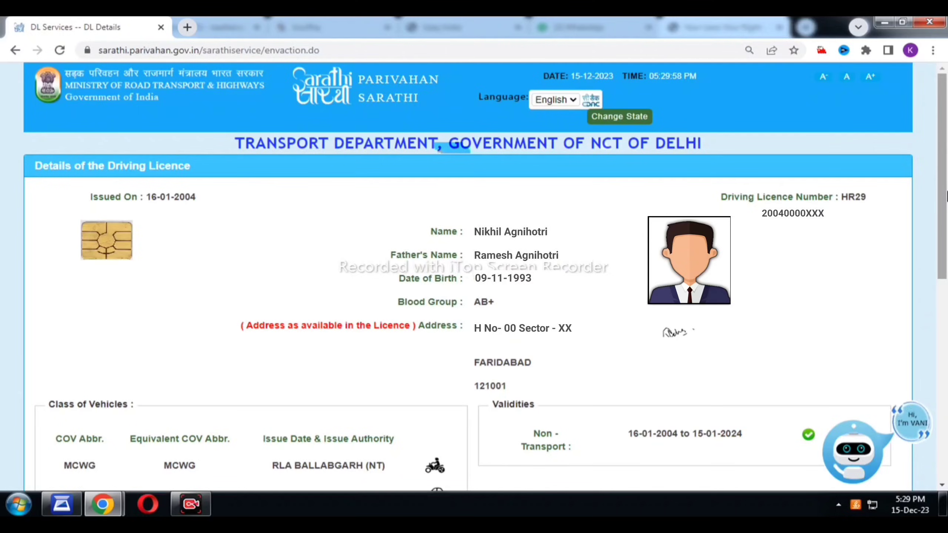
# Tick Same as Permanent Address so the present address copies the permanent one.
pyautogui.moveTo(946, 239); pyautogui.dragTo(946, 397)
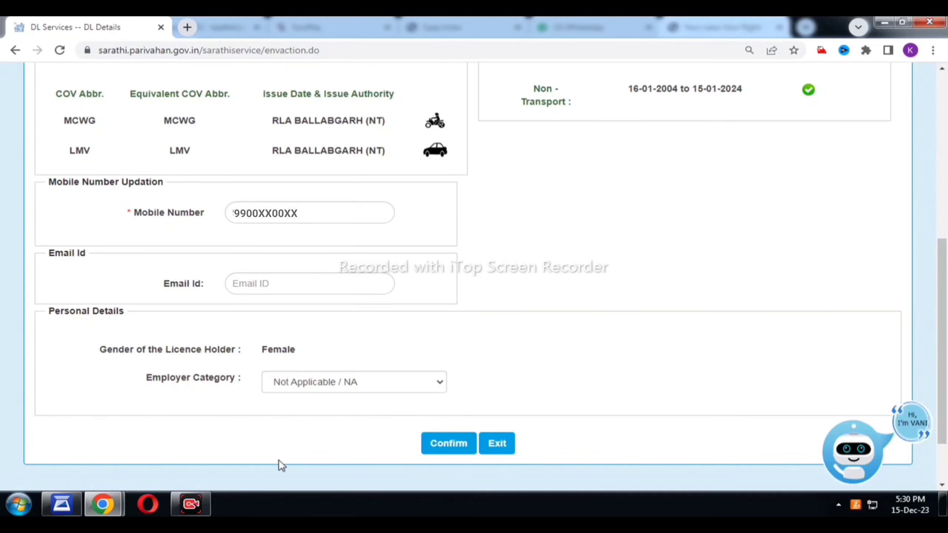
pyautogui.click(198, 504)
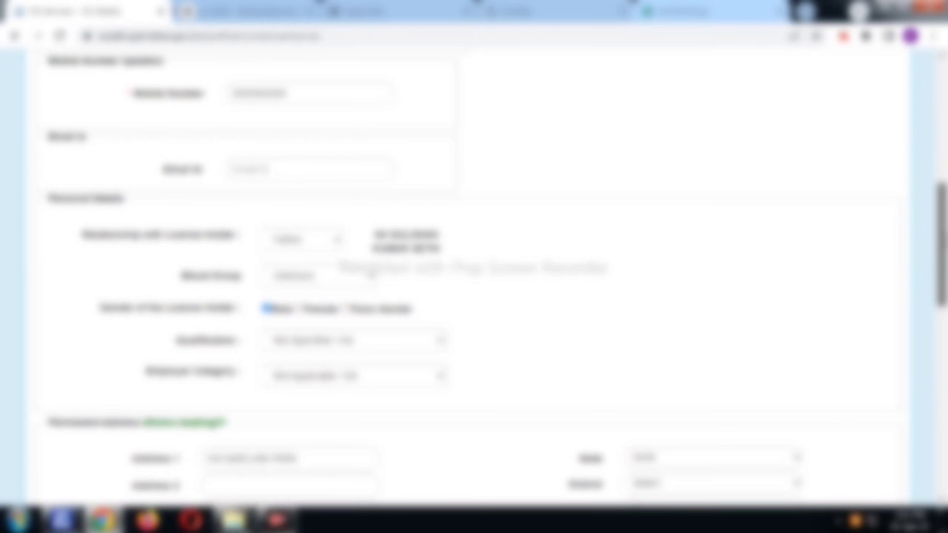
pyautogui.moveTo(946, 241); pyautogui.dragTo(947, 338)
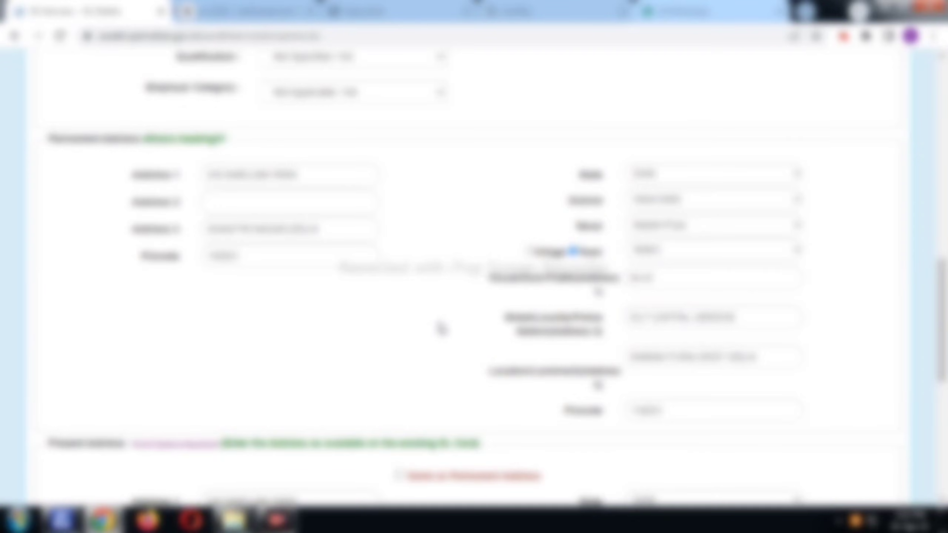
pyautogui.scroll(-8, 440, 330)
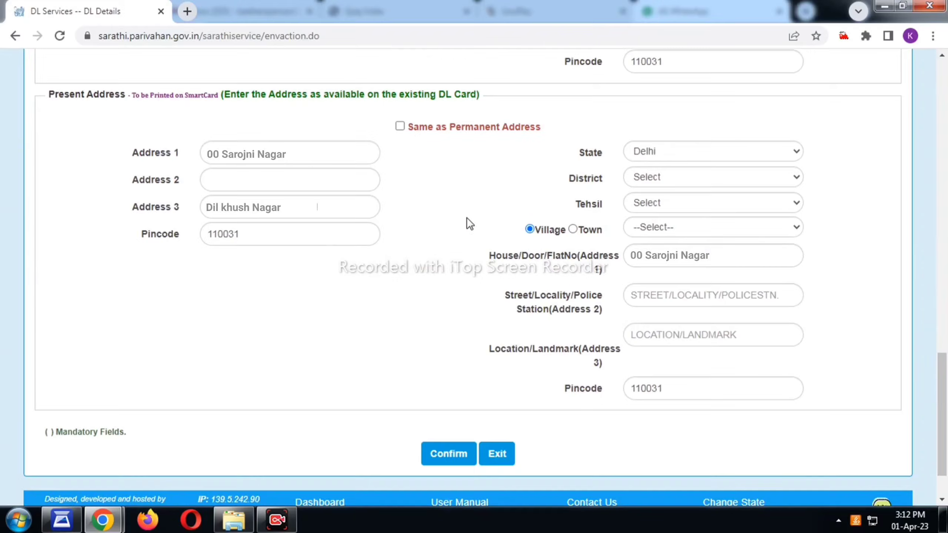
pyautogui.click(400, 126)
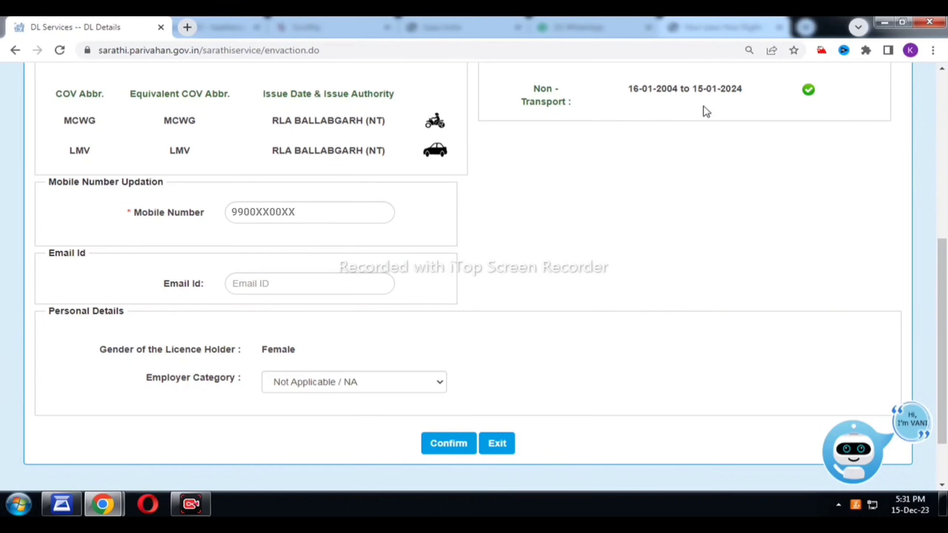
# Enter the applicant's mobile number in the DL Details form.
pyautogui.click(305, 216)
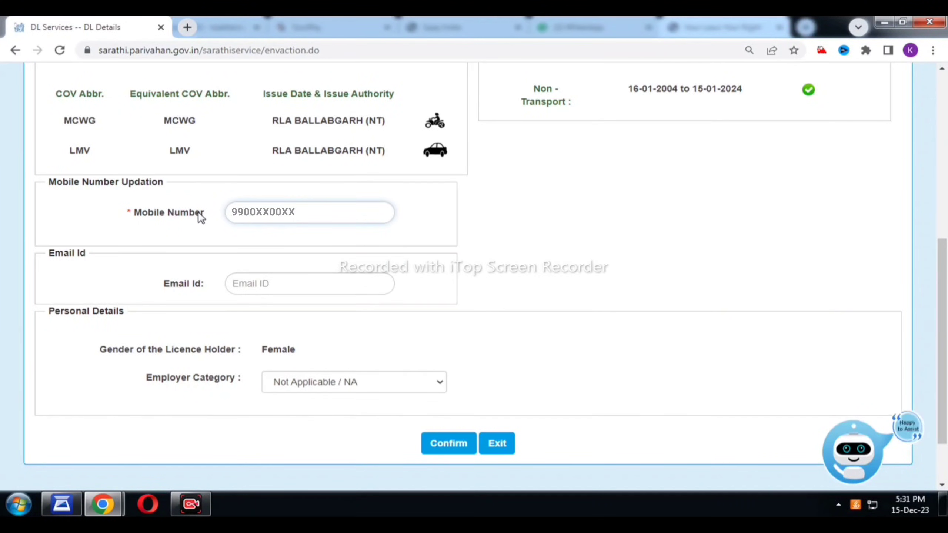
pyautogui.write('99')
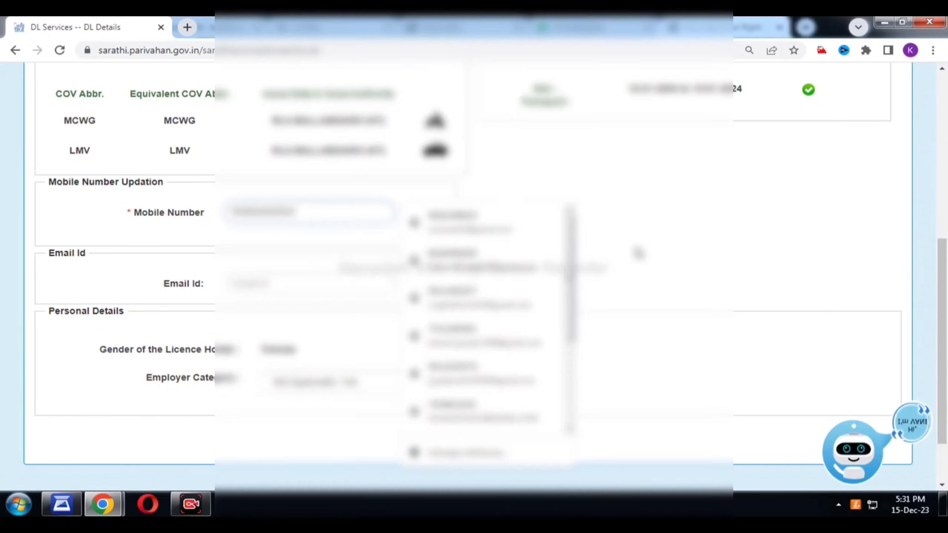
pyautogui.write('00XX00XX')
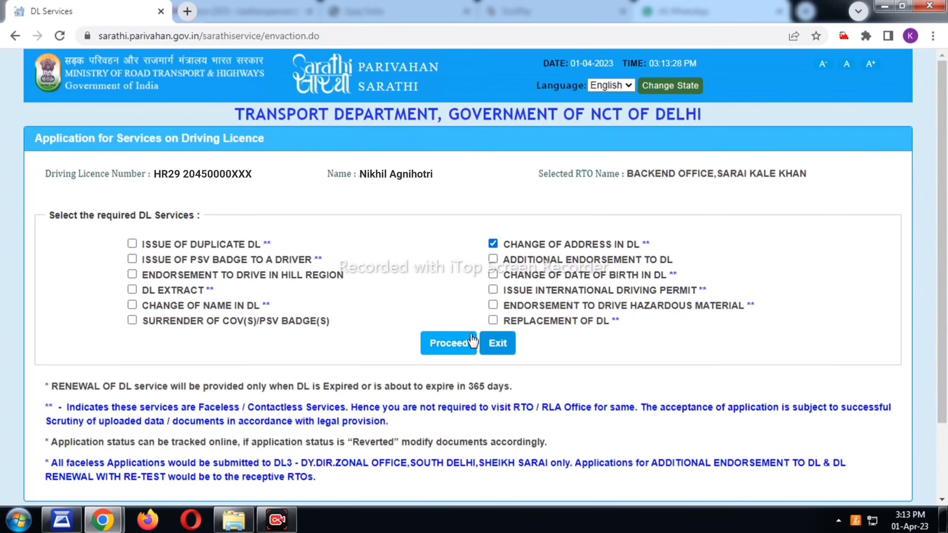
# Choose Both for Change of Address in DL and confirm identical permanent and present addresses.
pyautogui.click(457, 345)
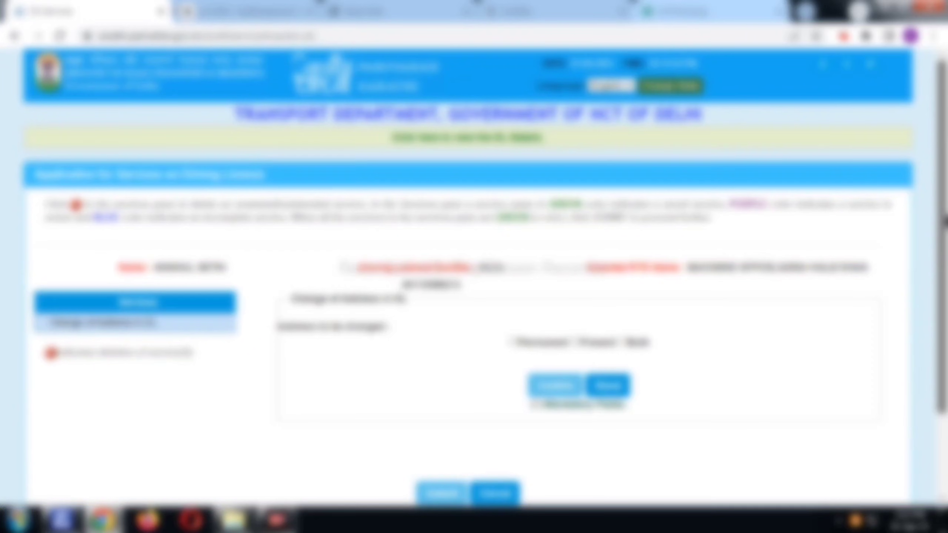
pyautogui.scroll(-2, 630, 287)
pyautogui.click(623, 284)
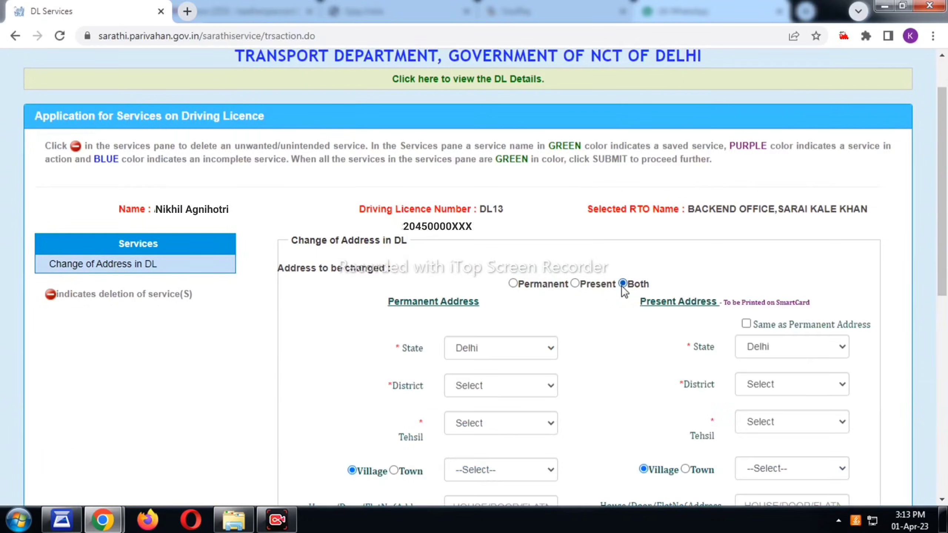
pyautogui.scroll(-2, 512, 292)
pyautogui.moveTo(946, 179); pyautogui.dragTo(946, 259)
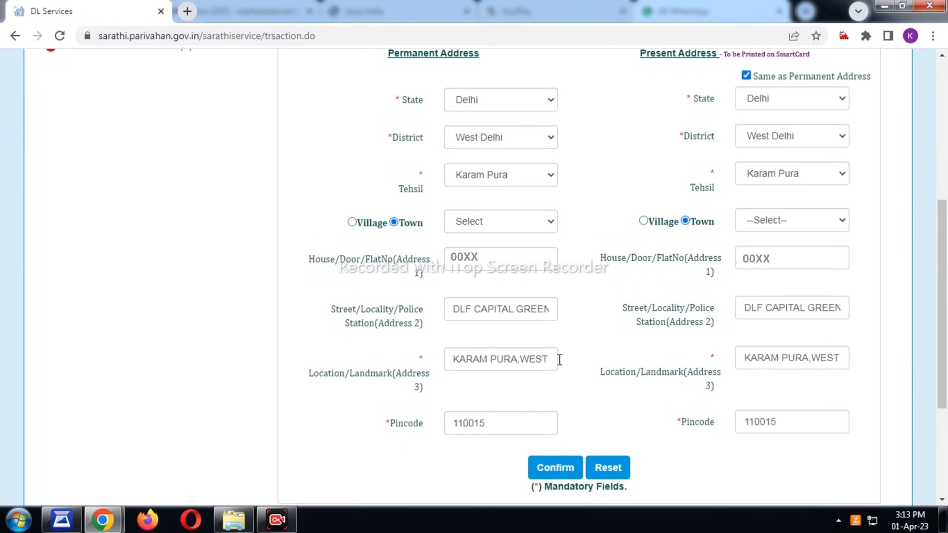
pyautogui.click(552, 465)
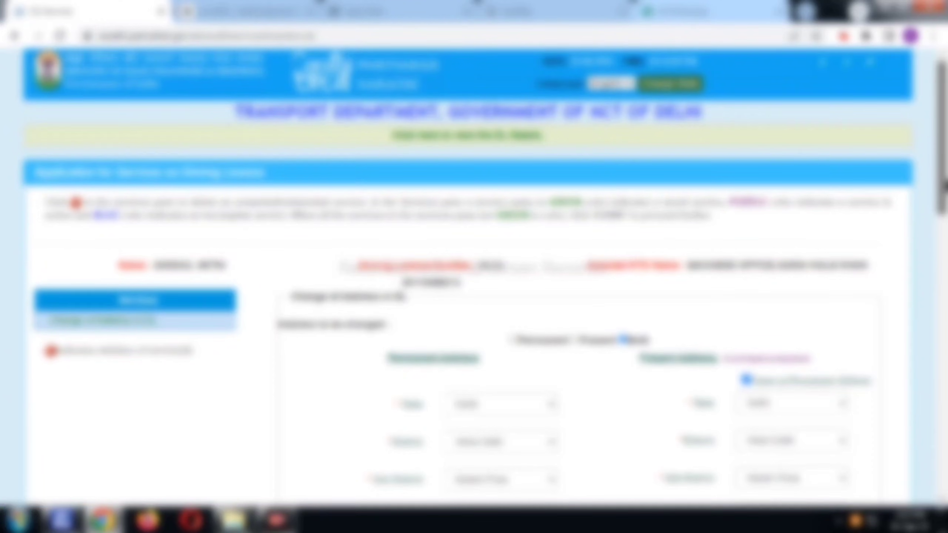
# Submit the Form 1 fitness self-declaration, answering No to epilepsy, night blindness, hearing and other diseases.
pyautogui.moveTo(945, 186); pyautogui.dragTo(946, 425)
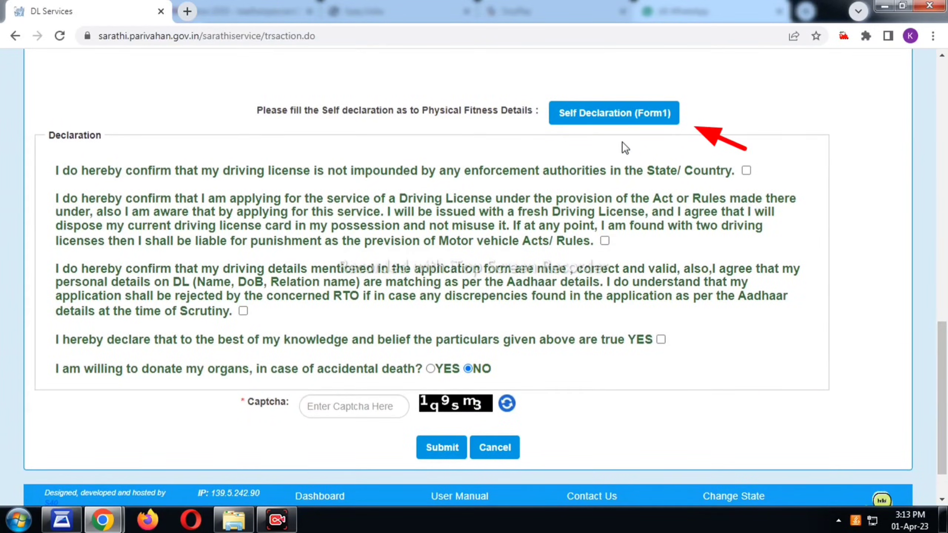
pyautogui.click(619, 116)
pyautogui.click(866, 8)
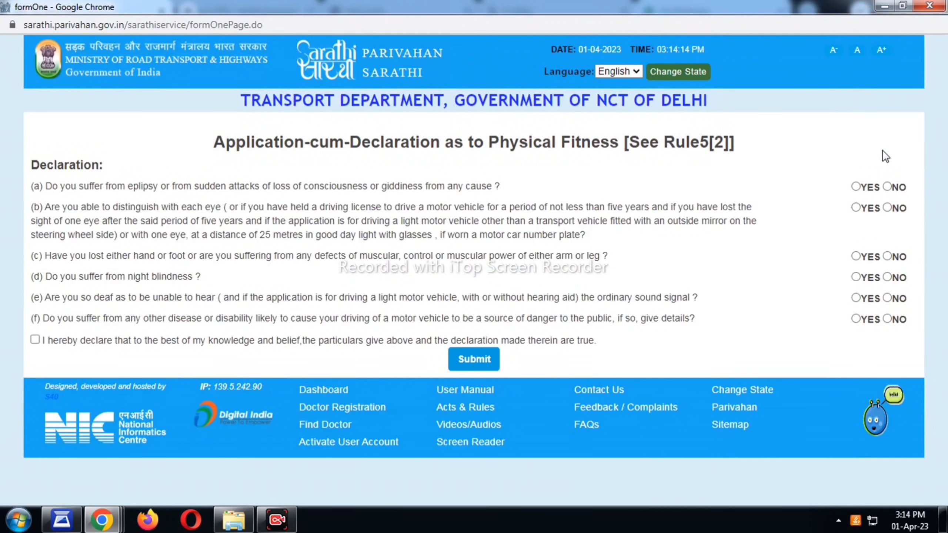
pyautogui.click(887, 187)
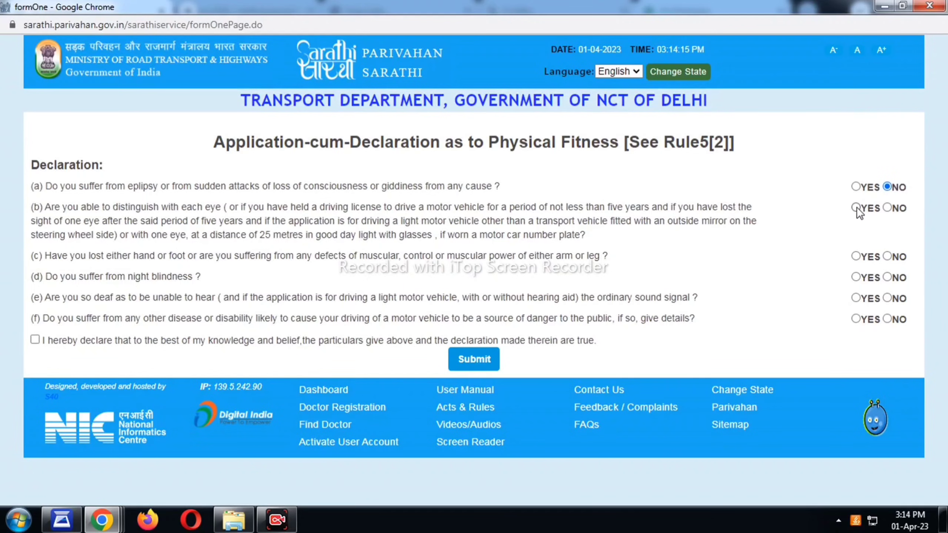
pyautogui.click(887, 277)
pyautogui.click(888, 298)
pyautogui.click(887, 319)
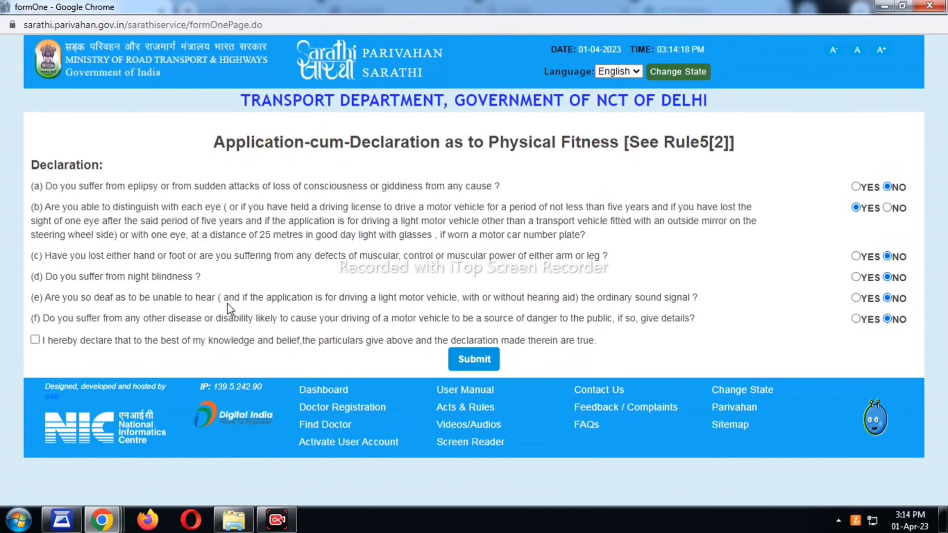
pyautogui.click(36, 340)
pyautogui.click(474, 360)
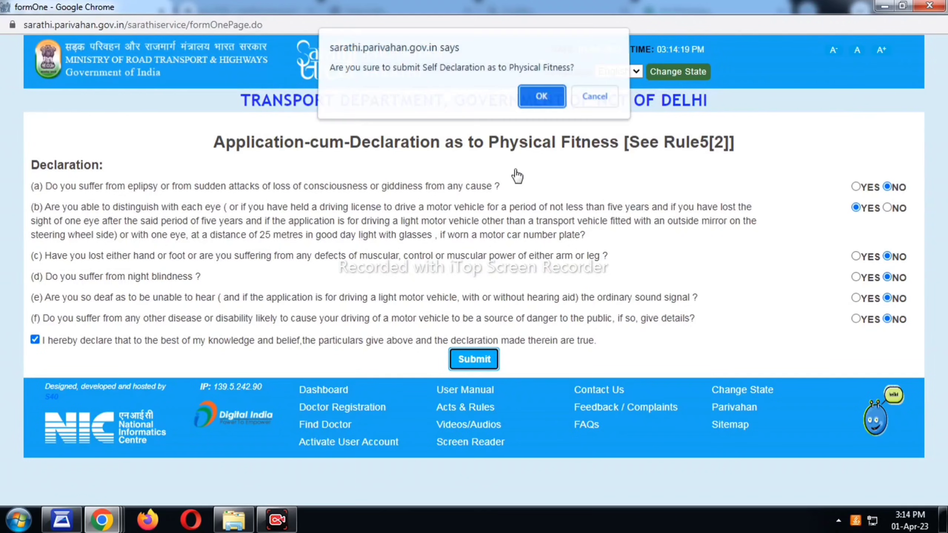
pyautogui.click(554, 99)
# Declare the licence not impounded, enter the captcha, and submit the change-of-address application.
pyautogui.click(474, 173)
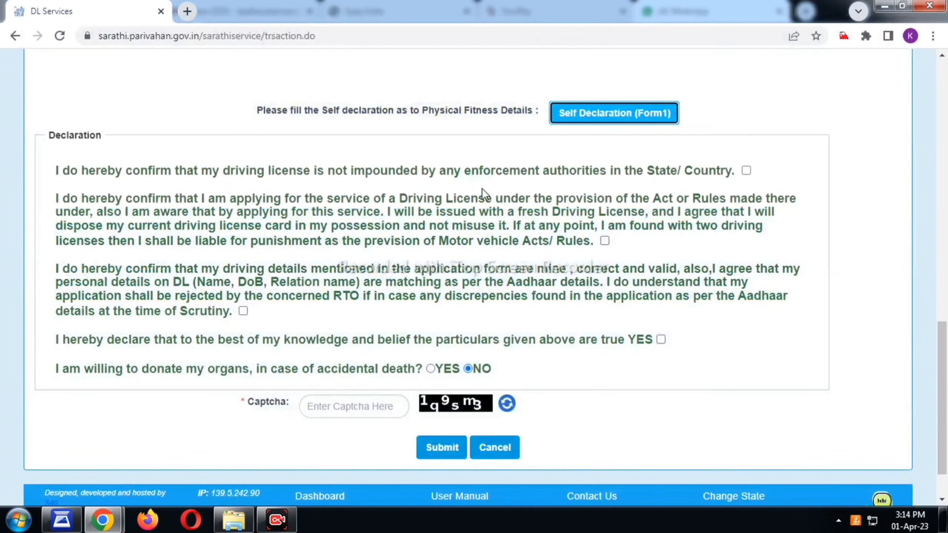
pyautogui.click(747, 171)
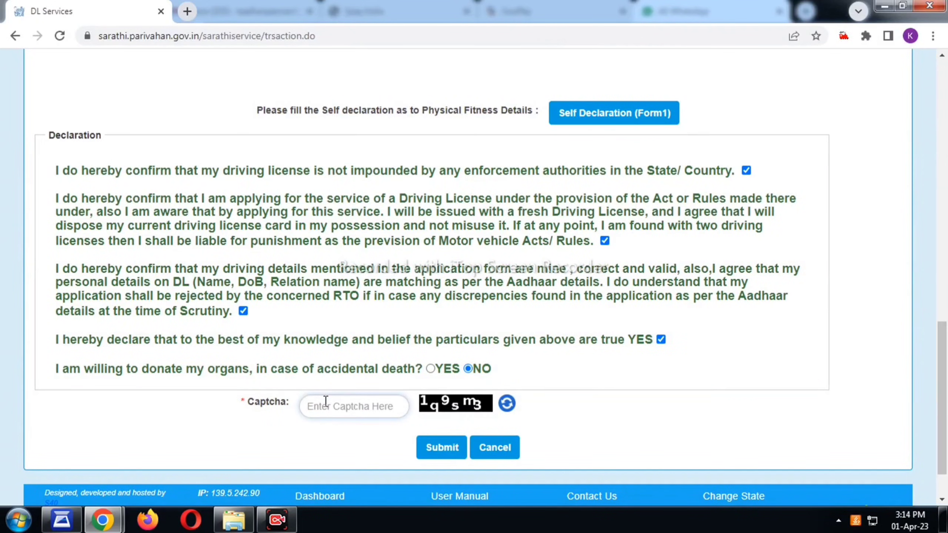
pyautogui.write('1q9sm3')
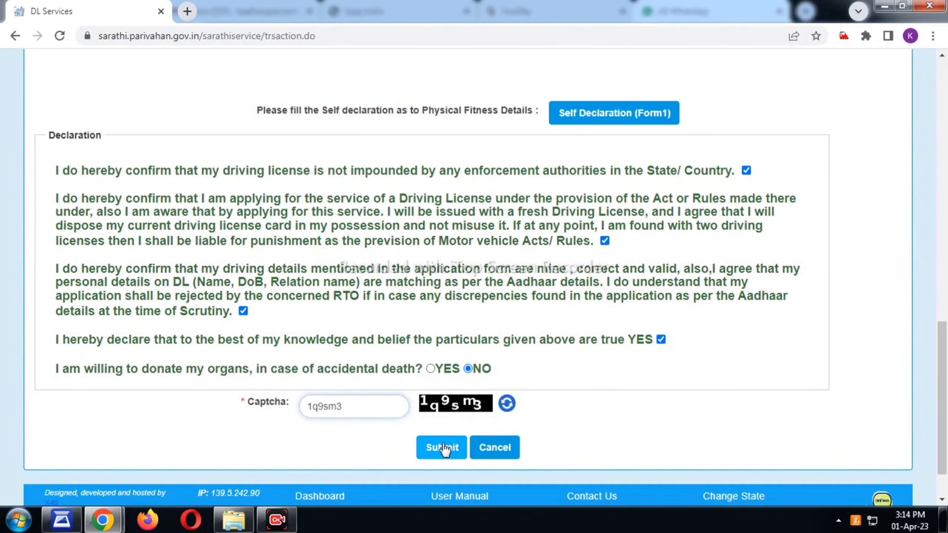
pyautogui.click(443, 448)
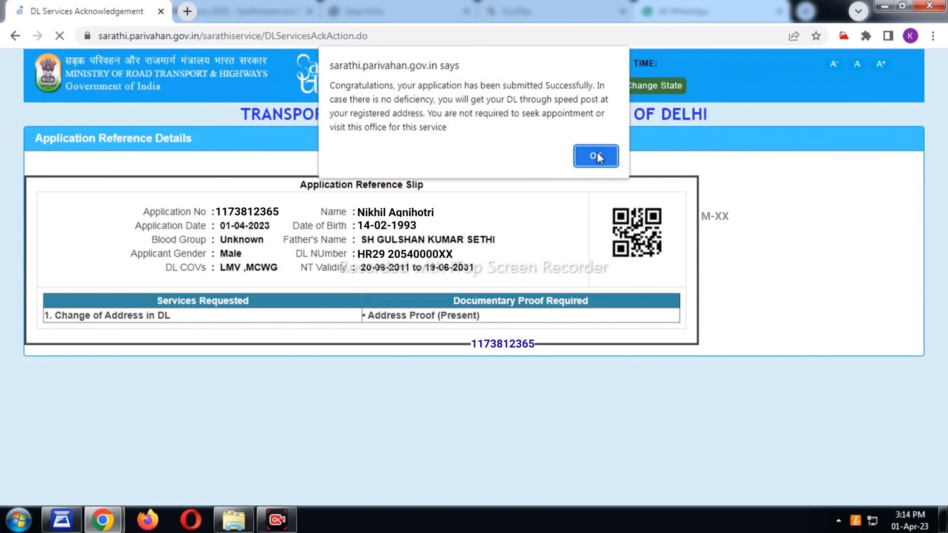
# Acknowledge the successful submission alert to view the full acknowledgement slip.
pyautogui.click(598, 156)
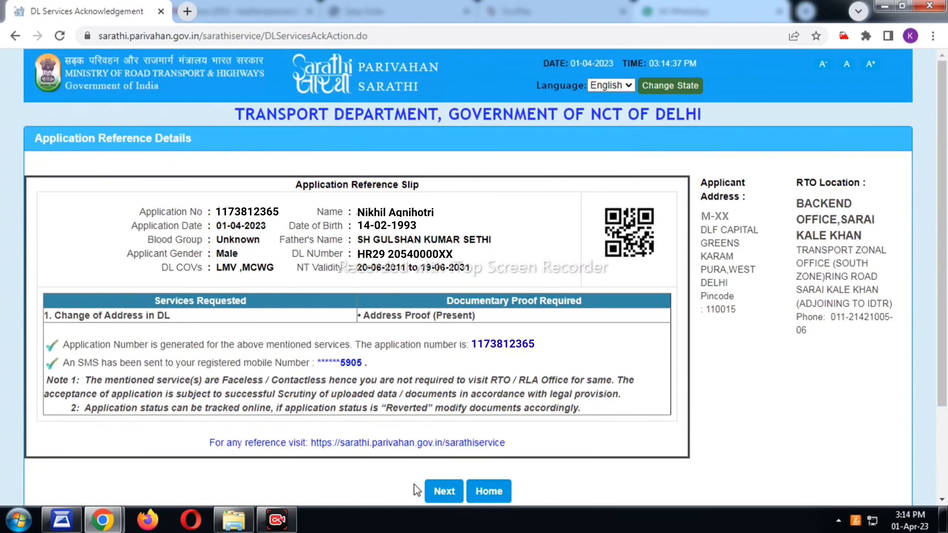
# Look up the application status with the captcha and proceed to the pending Upload Documents stage.
pyautogui.click(437, 492)
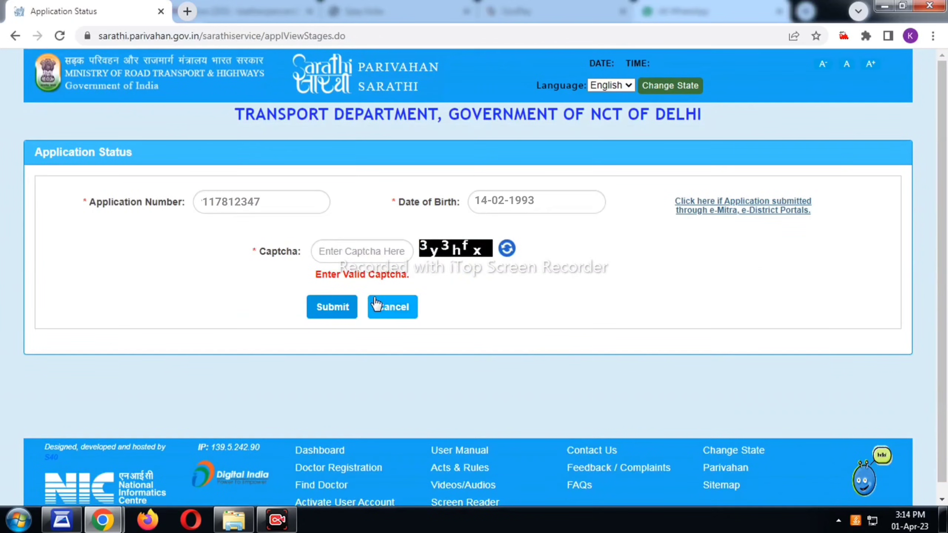
pyautogui.click(356, 246)
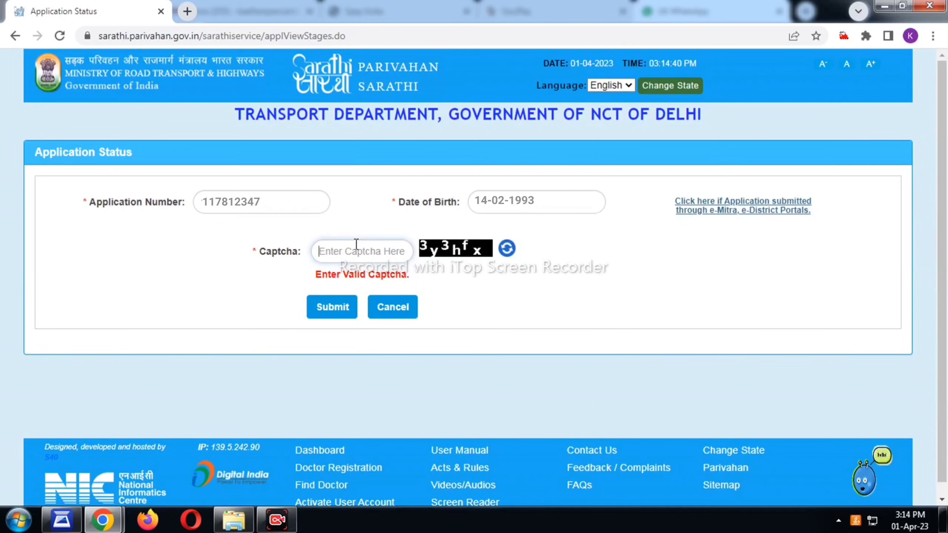
pyautogui.write('3y3hfx')
pyautogui.click(332, 308)
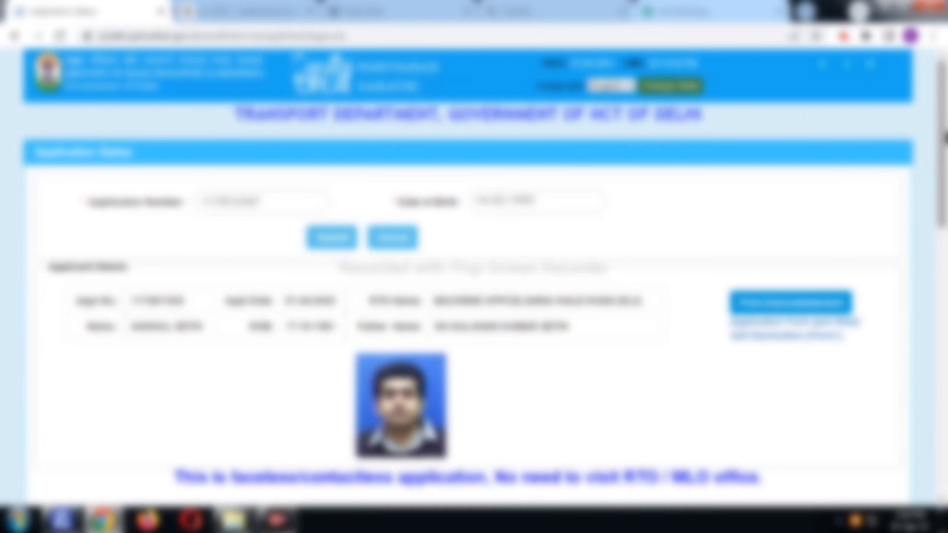
pyautogui.scroll(-8, 944, 139)
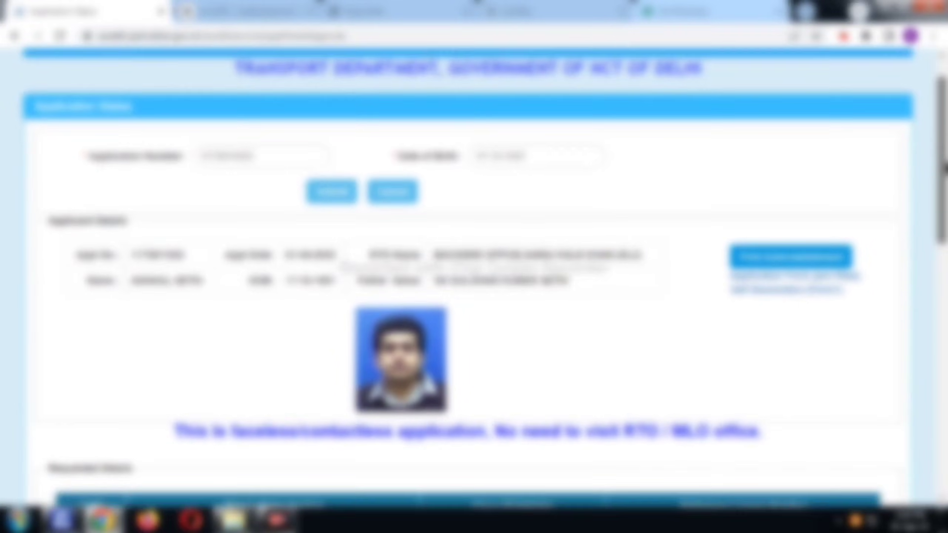
pyautogui.scroll(-5, 947, 316)
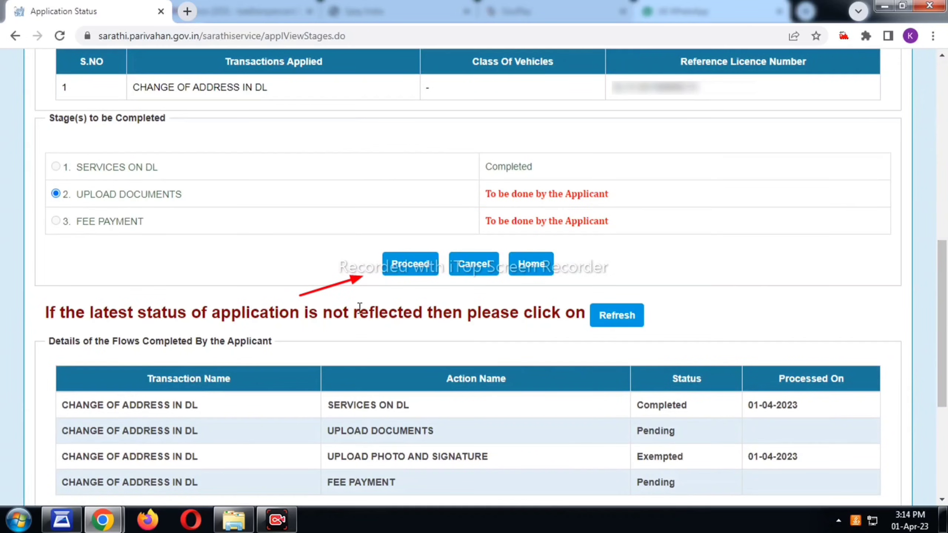
pyautogui.click(407, 268)
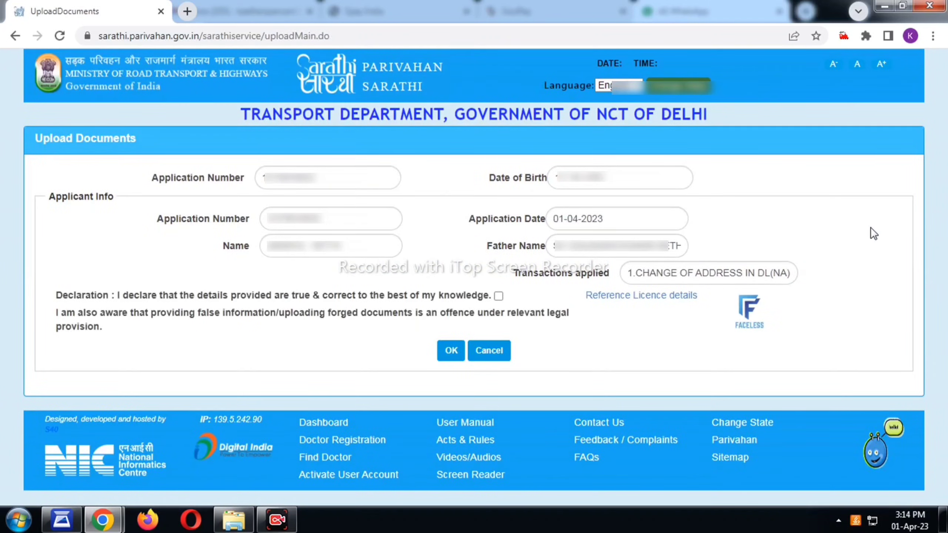
# Accept the document upload declaration to reveal the upload fields.
pyautogui.click(499, 297)
pyautogui.click(450, 351)
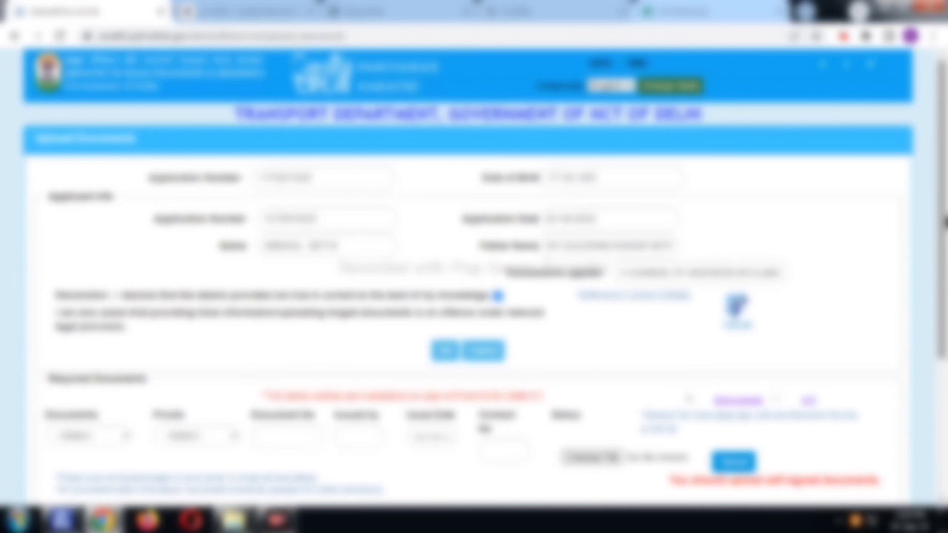
pyautogui.scroll(-5, 474, 280)
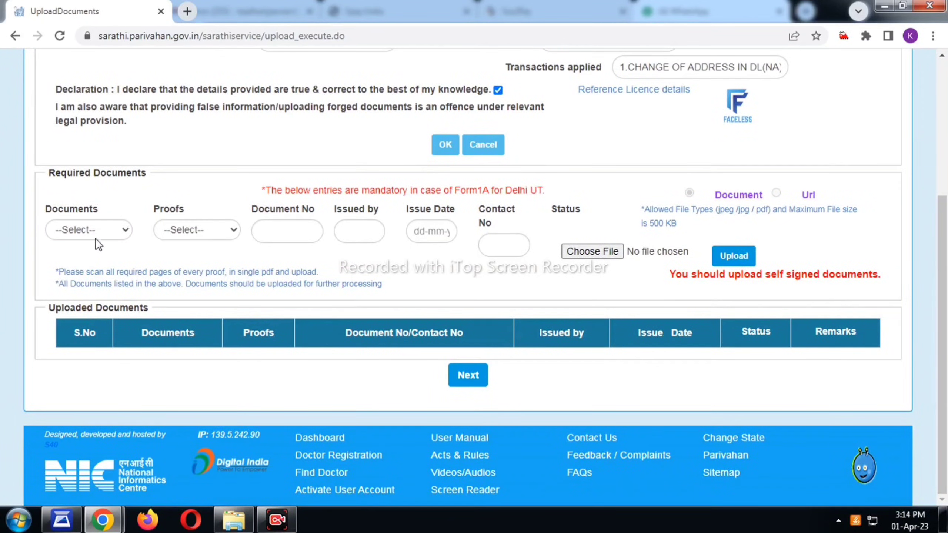
# Set the document to Address Proof (Present) with Aadhar Card With DOB as proof.
pyautogui.click(99, 234)
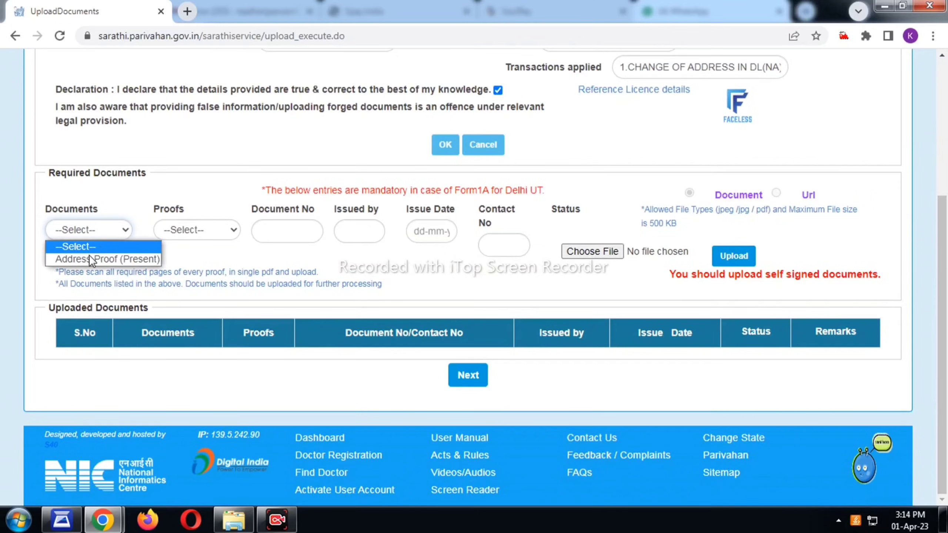
pyautogui.click(121, 261)
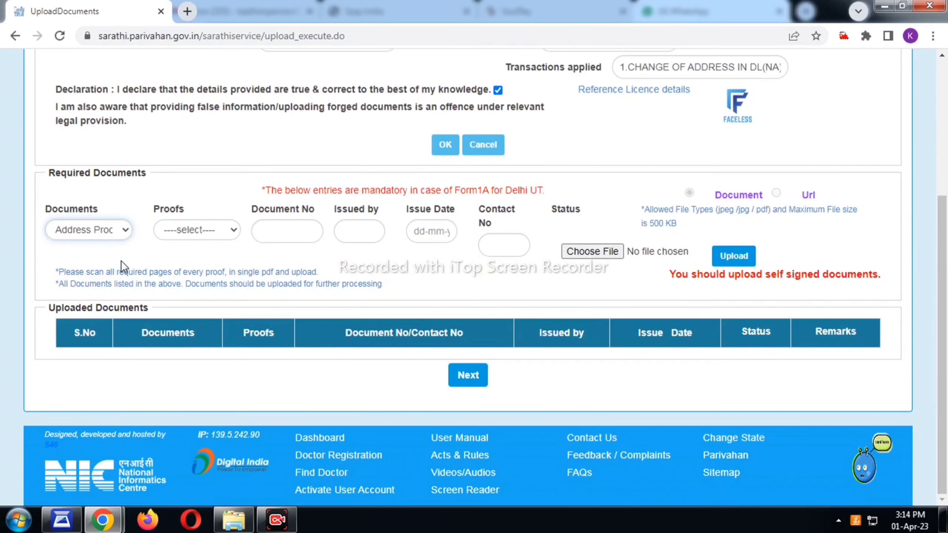
pyautogui.click(195, 229)
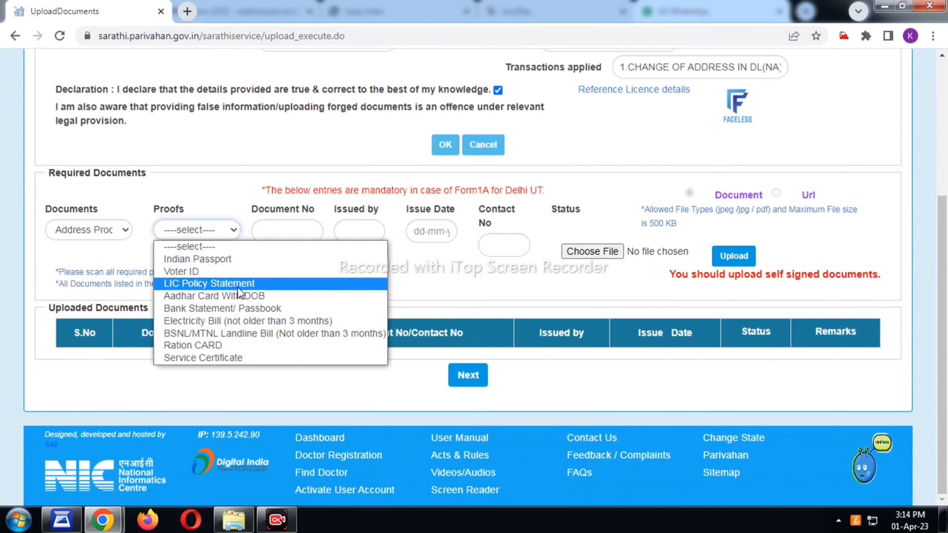
pyautogui.click(243, 296)
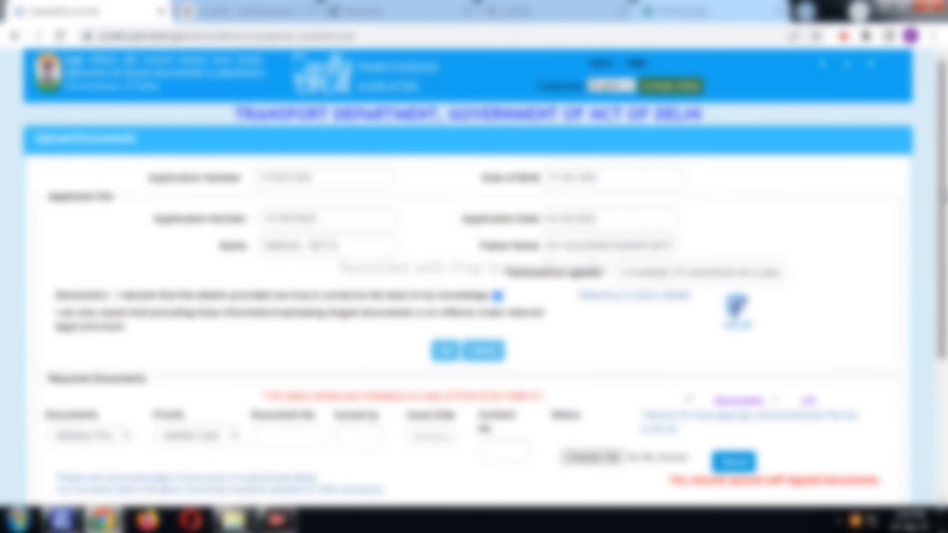
pyautogui.scroll(-5, 474, 261)
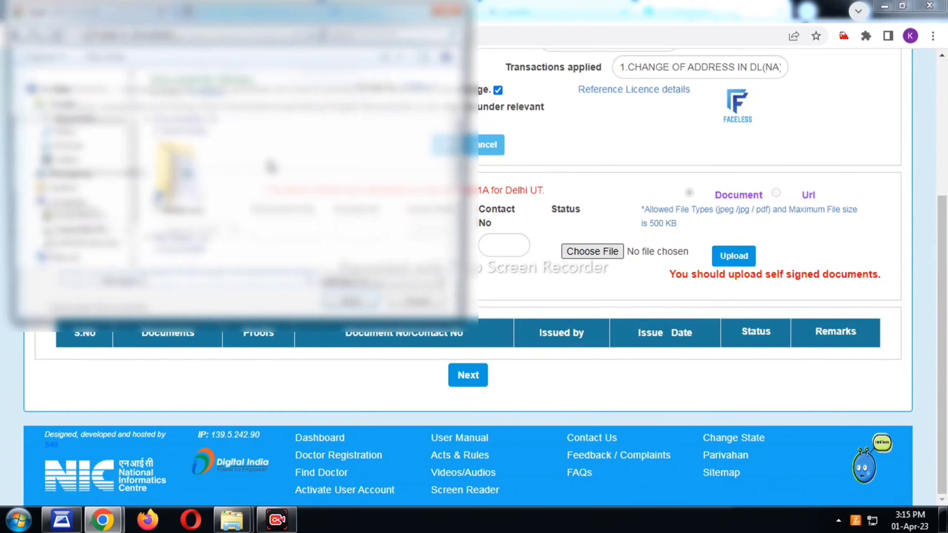
# Upload the Aadhar Card address proof PDF, review it, and confirm it as saved.
pyautogui.click(718, 261)
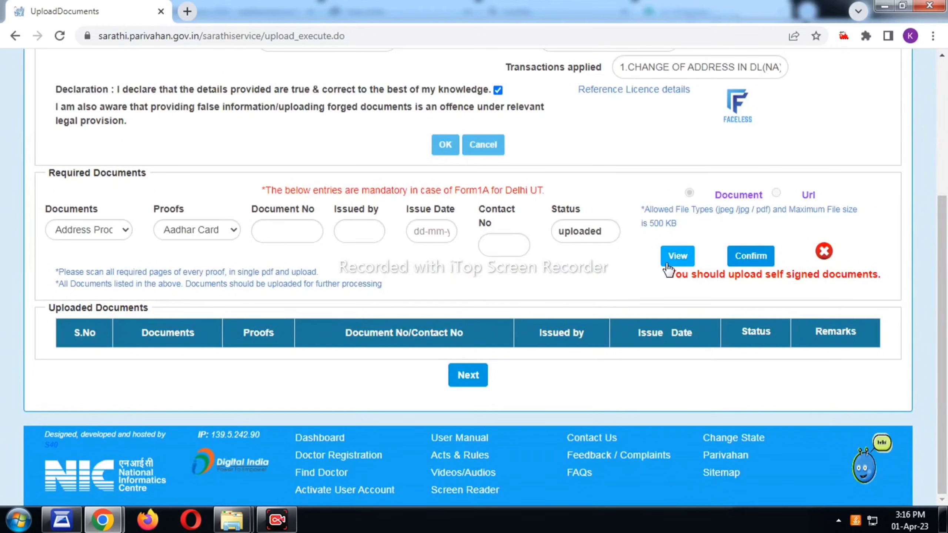
pyautogui.click(675, 261)
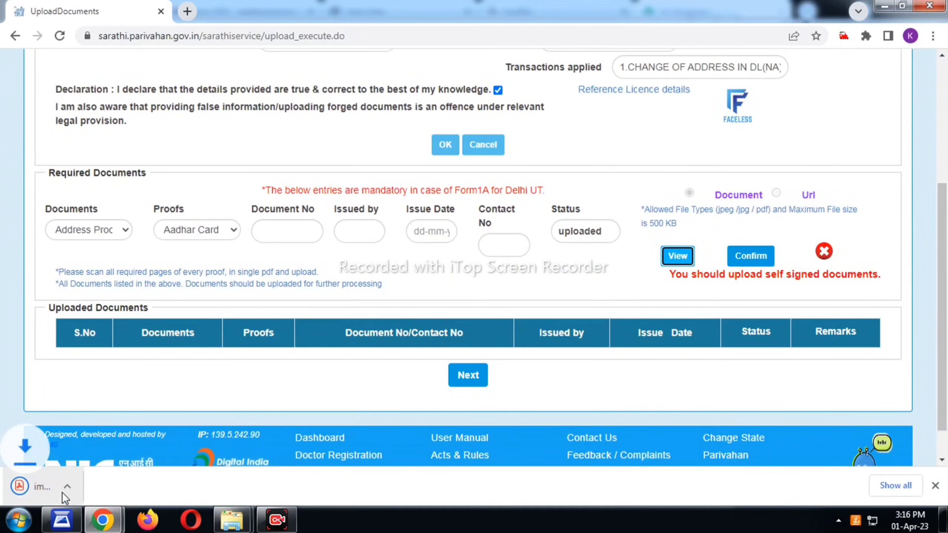
pyautogui.click(61, 486)
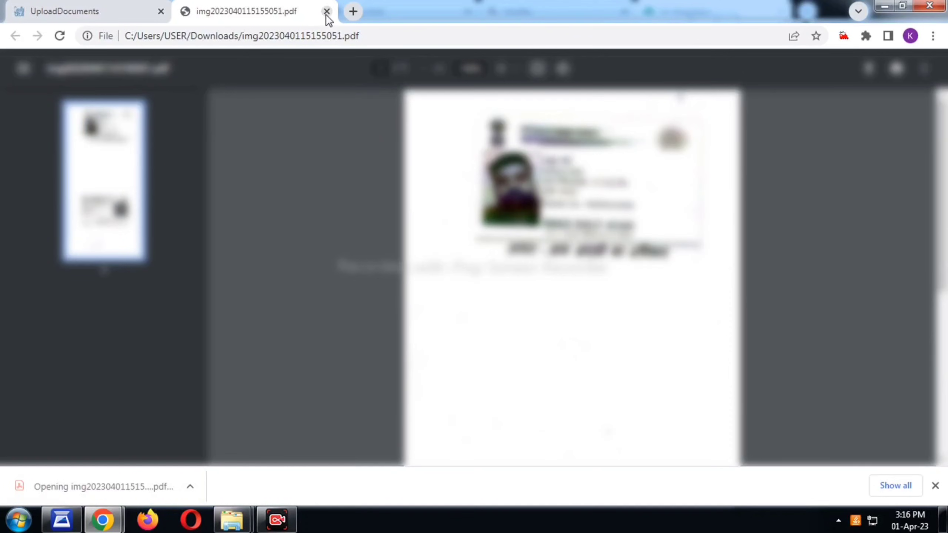
pyautogui.scroll(-5, 470, 216)
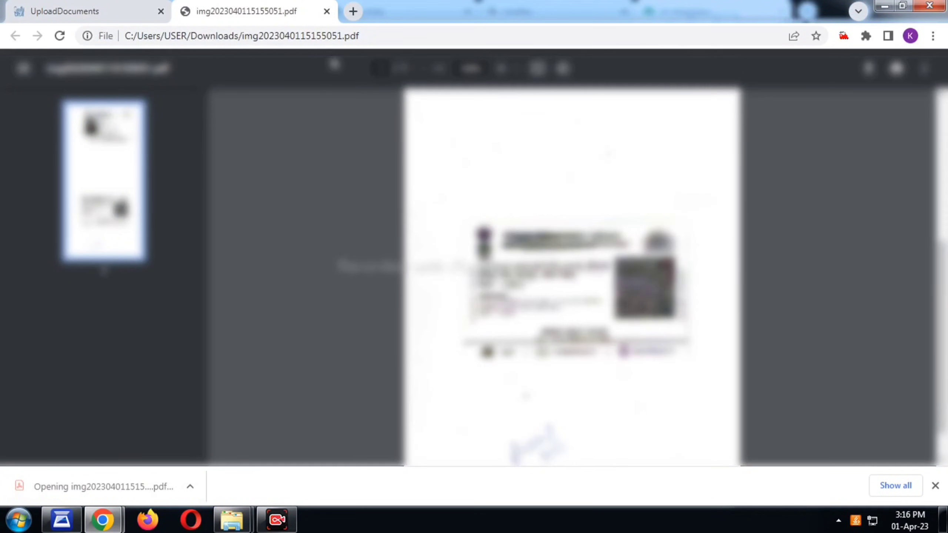
pyautogui.click(326, 11)
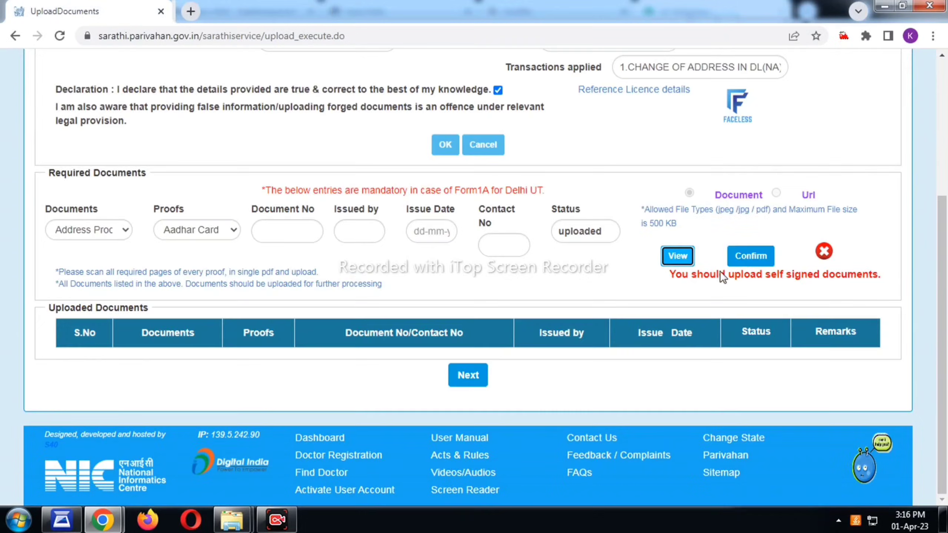
pyautogui.click(753, 262)
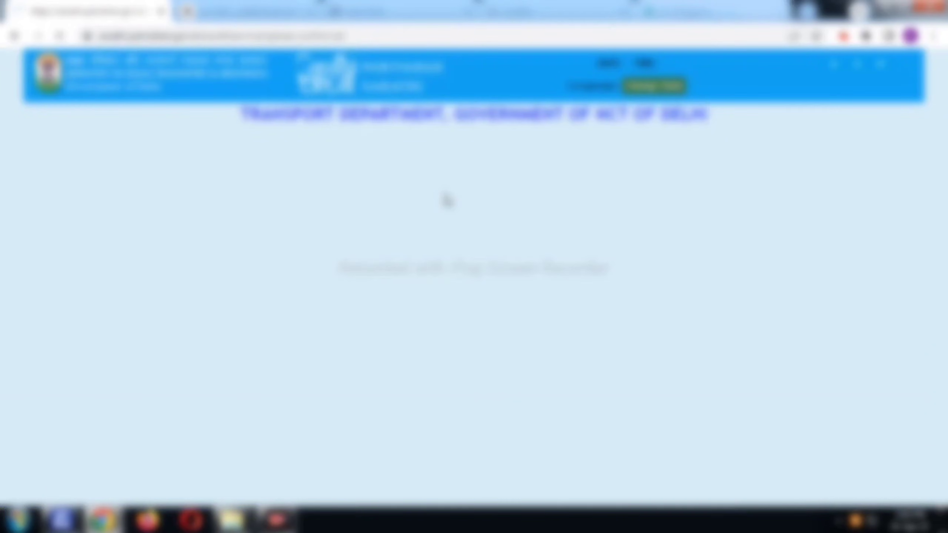
pyautogui.scroll(-3, 489, 314)
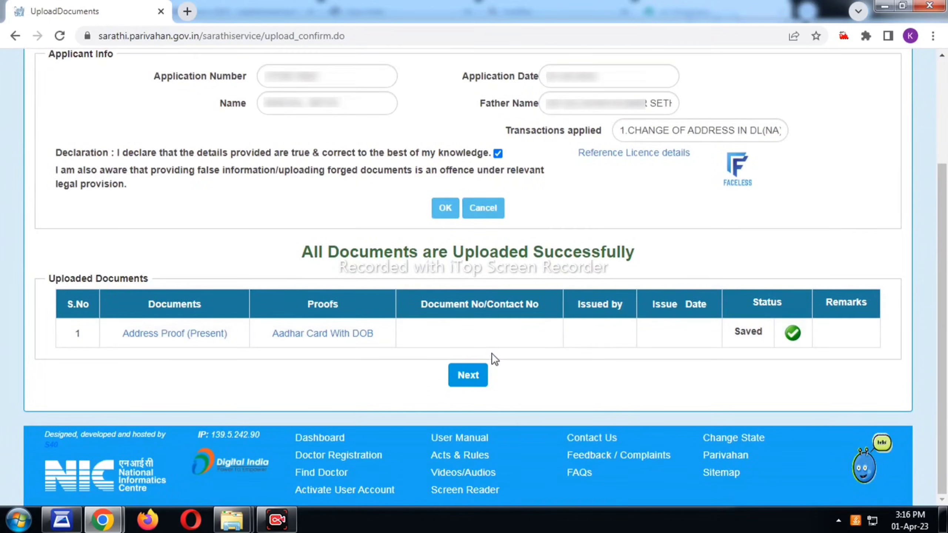
# Move past the uploaded documents and submit the status check with the captcha.
pyautogui.click(468, 375)
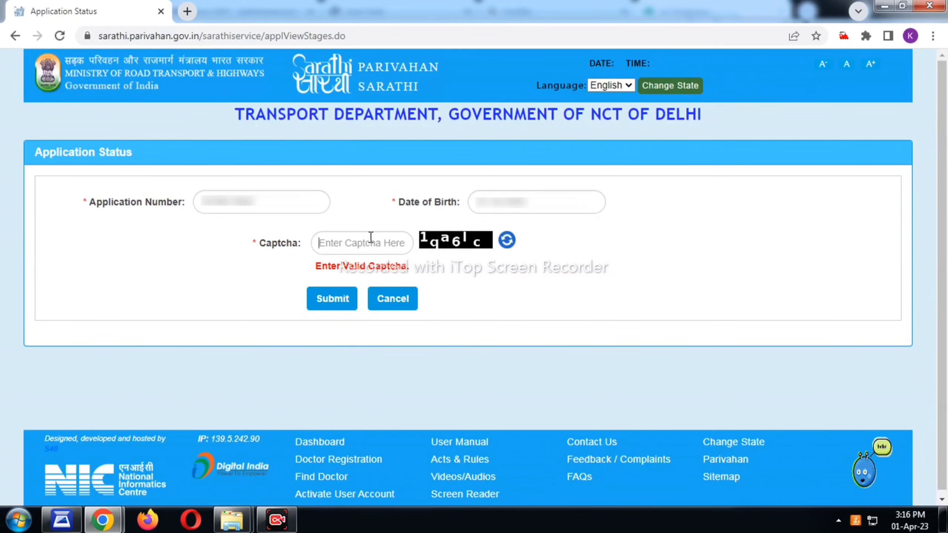
pyautogui.click(370, 237)
pyautogui.write('1qa6lc')
pyautogui.click(323, 298)
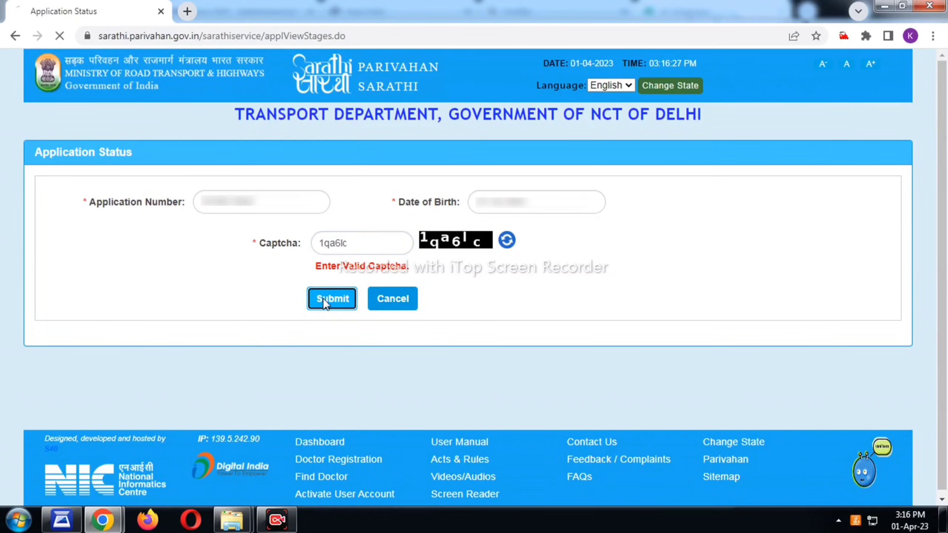
# Proceed to fee payment for the Change DL Addr. and Form-7 fees totalling ₹400.
pyautogui.scroll(-4, 383, 288)
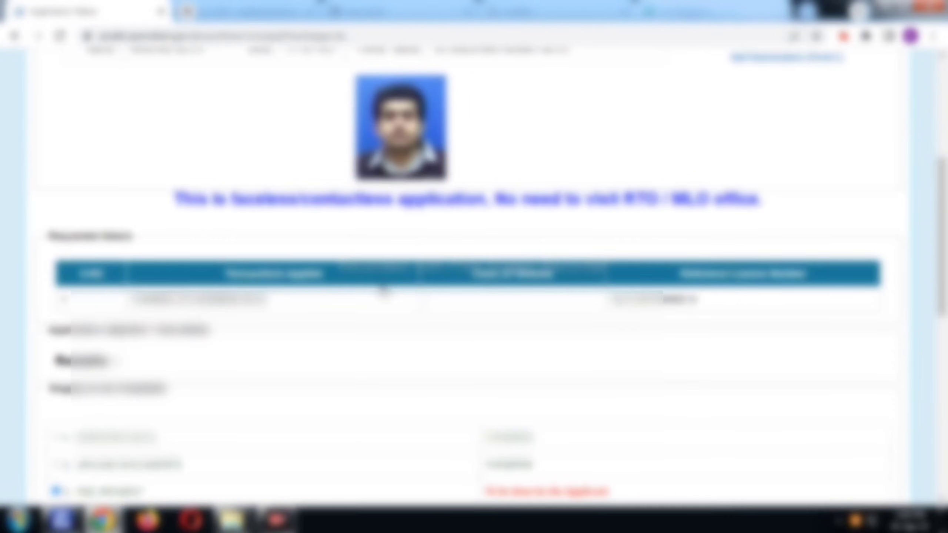
pyautogui.scroll(-3, 382, 289)
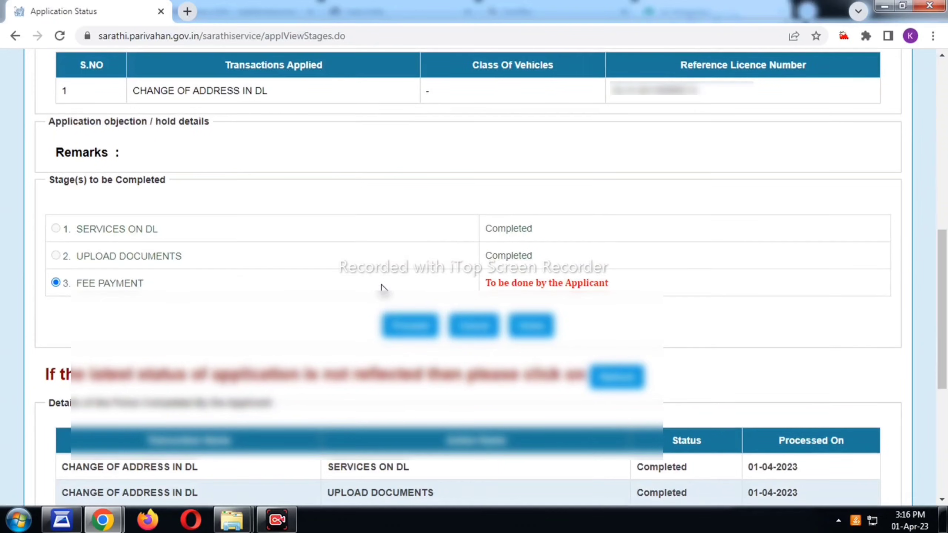
pyautogui.scroll(-1, 381, 287)
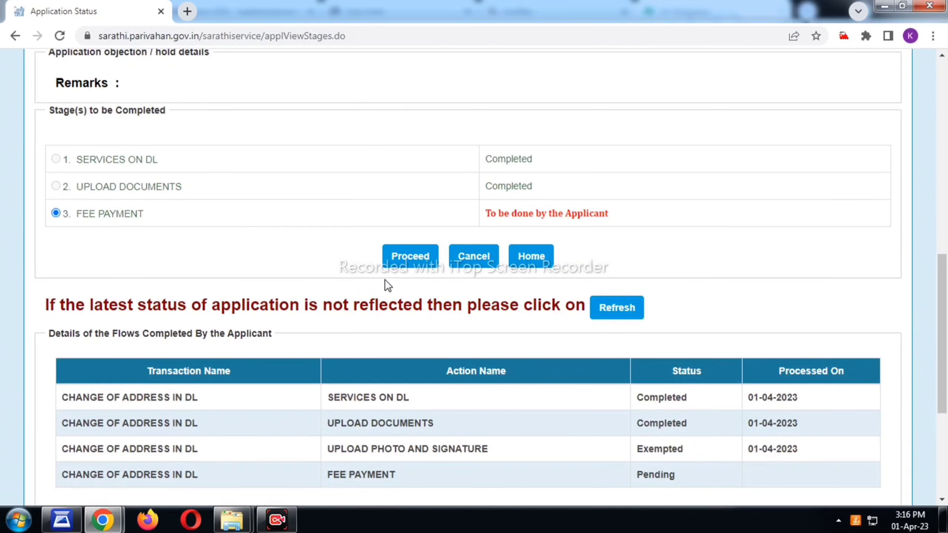
pyautogui.click(411, 258)
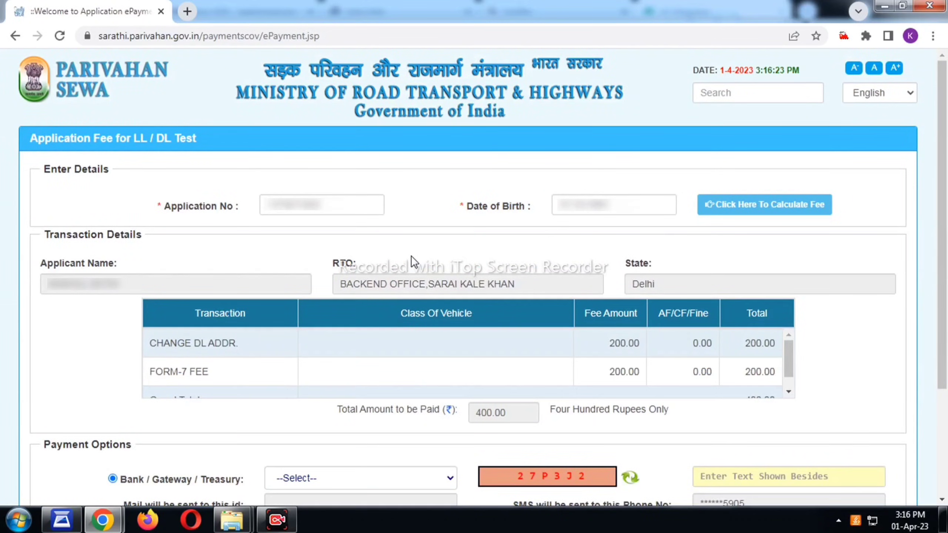
# Select SBIePay as the payment gateway and enter the payment page captcha.
pyautogui.scroll(-4, 411, 256)
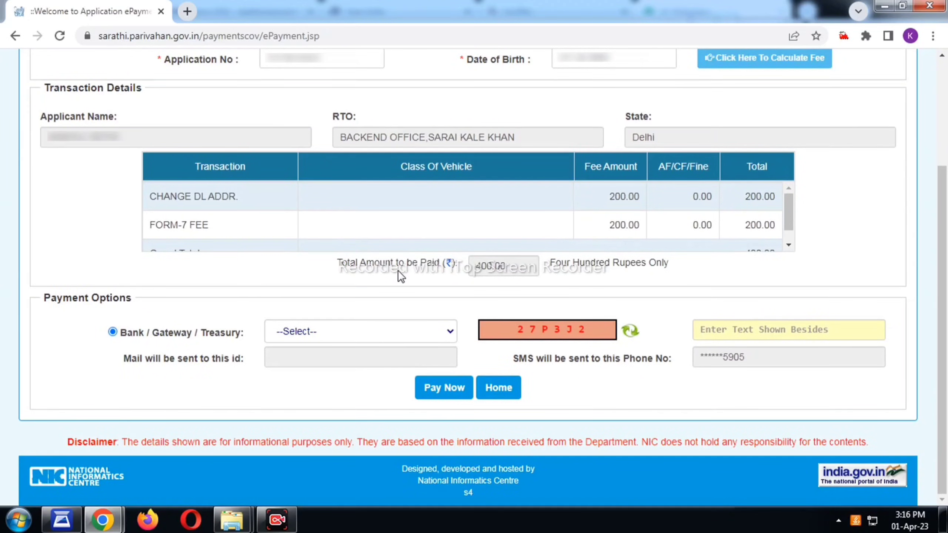
pyautogui.click(347, 331)
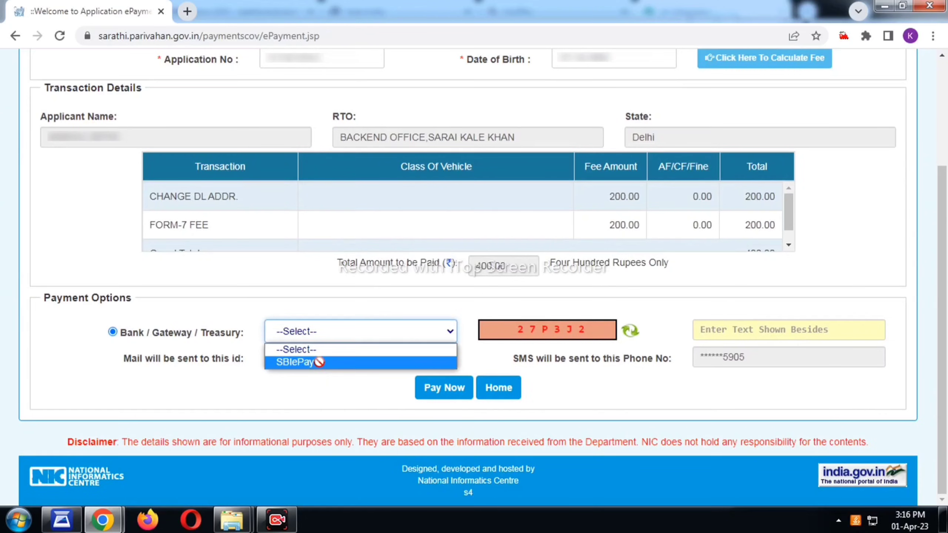
pyautogui.click(319, 363)
pyautogui.click(755, 338)
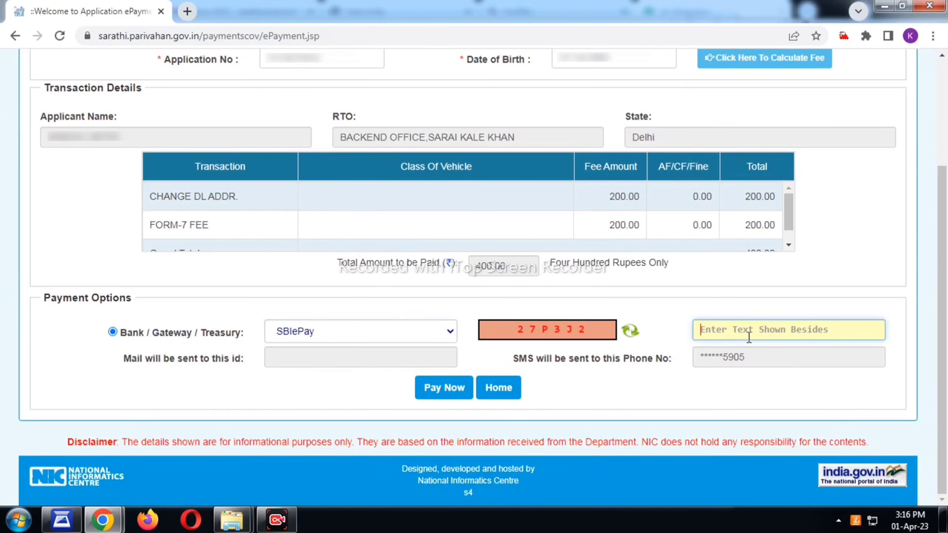
pyautogui.write('27P3J2')
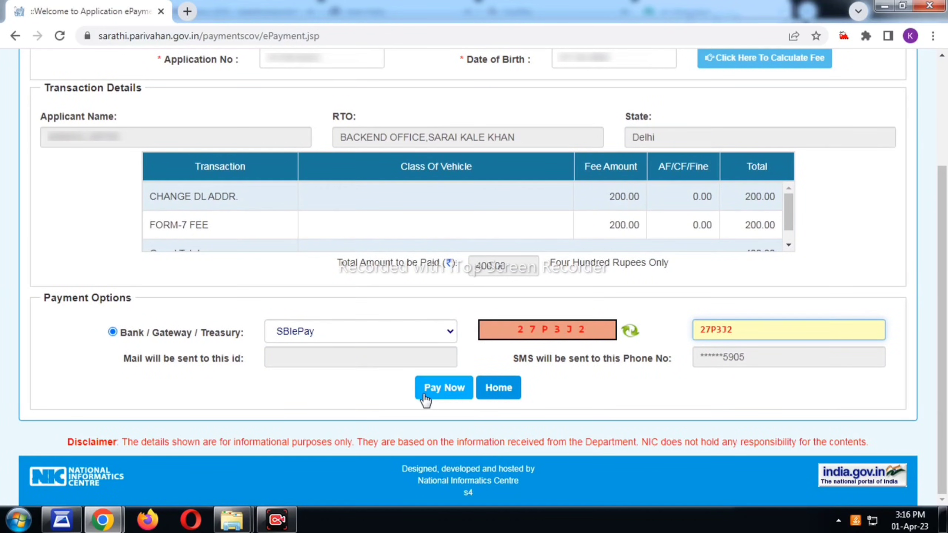
# Submit the ₹400 fee form, accept the terms, and complete the SBIePay payment.
pyautogui.click(426, 398)
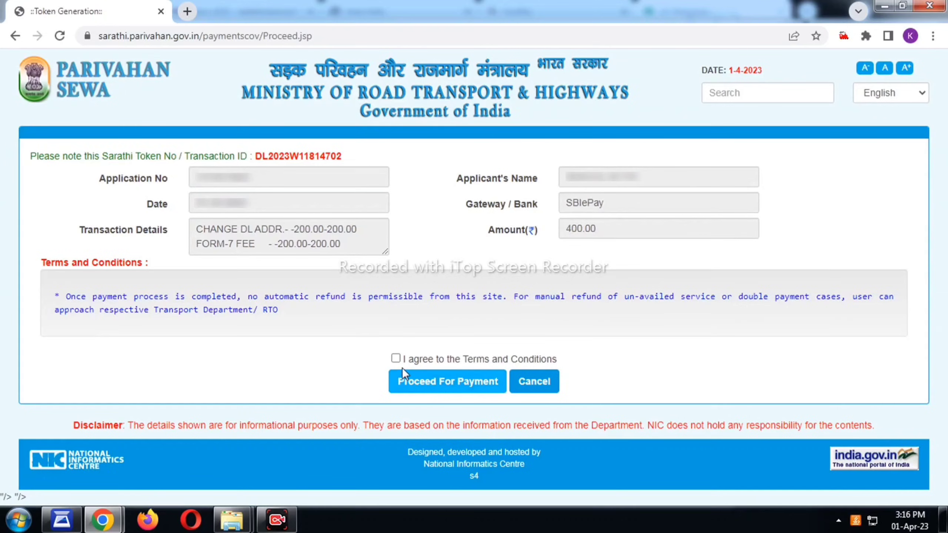
pyautogui.click(396, 359)
pyautogui.click(411, 390)
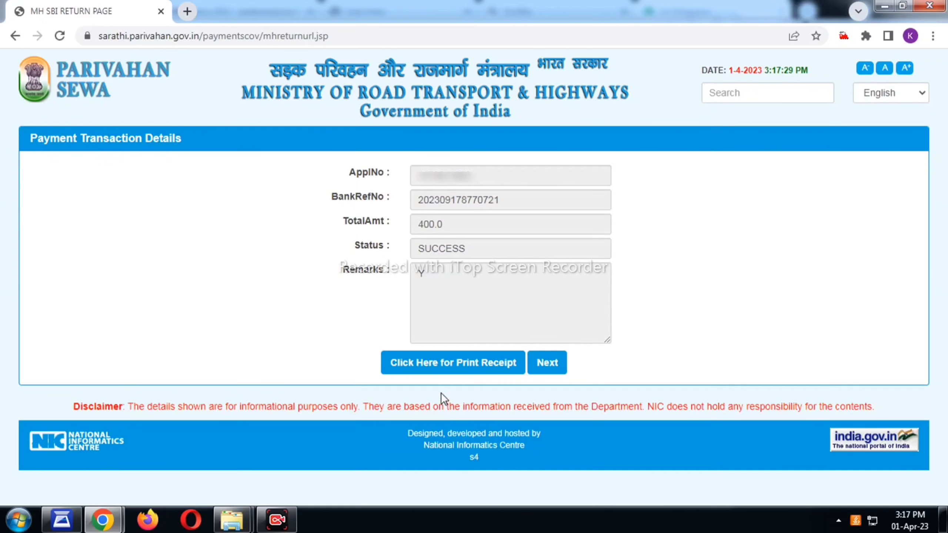
pyautogui.click(453, 367)
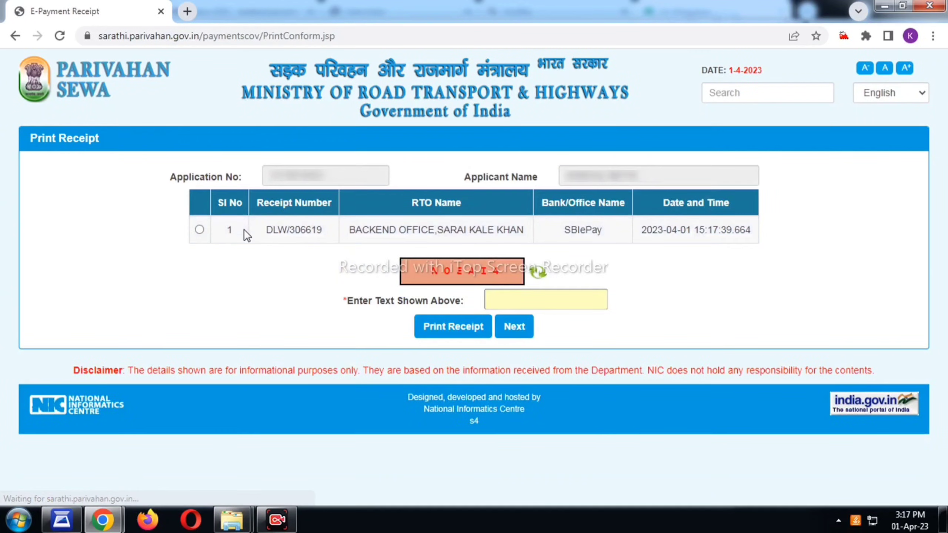
pyautogui.click(199, 229)
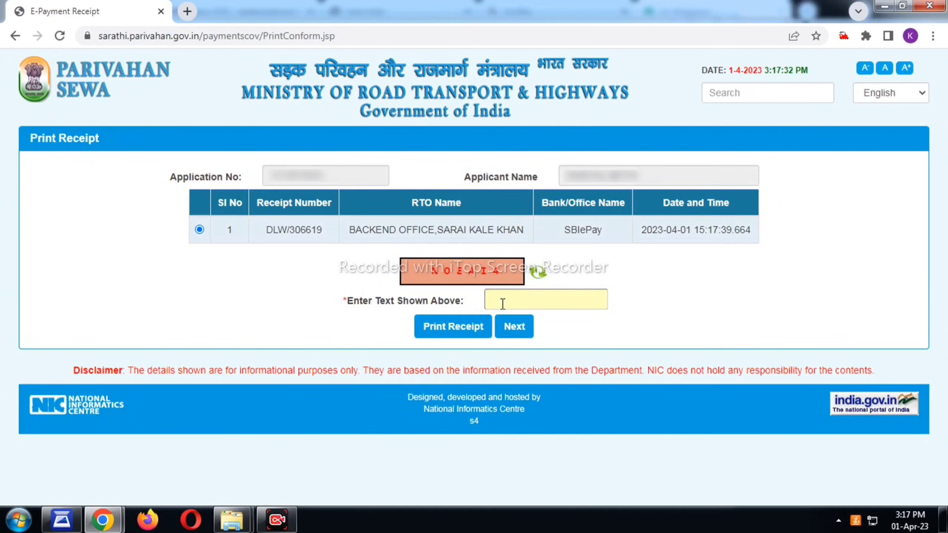
pyautogui.write('NOEAI4')
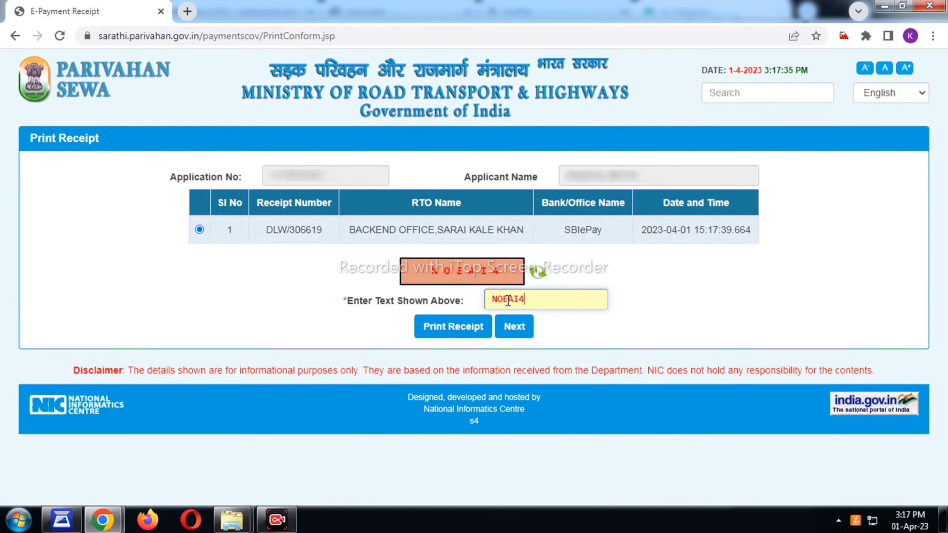
pyautogui.click(453, 329)
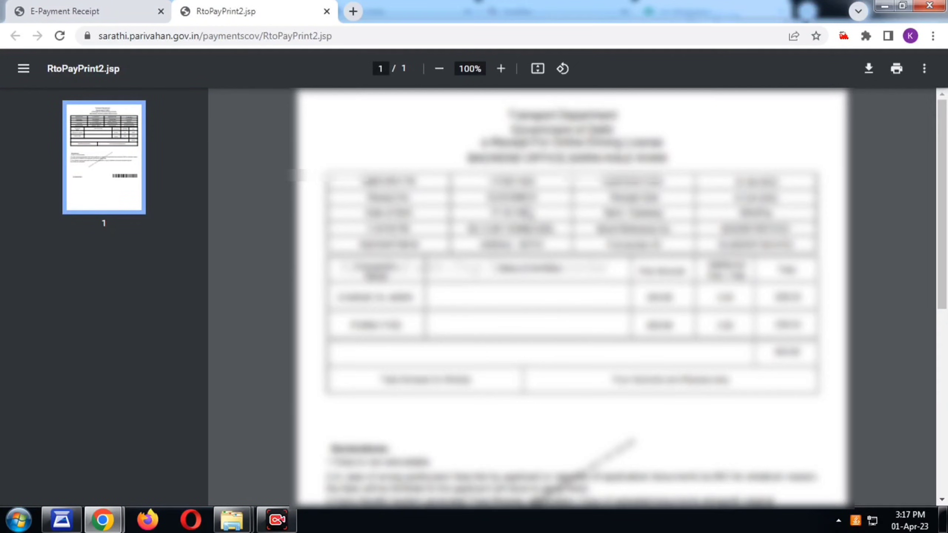
pyautogui.click(111, 13)
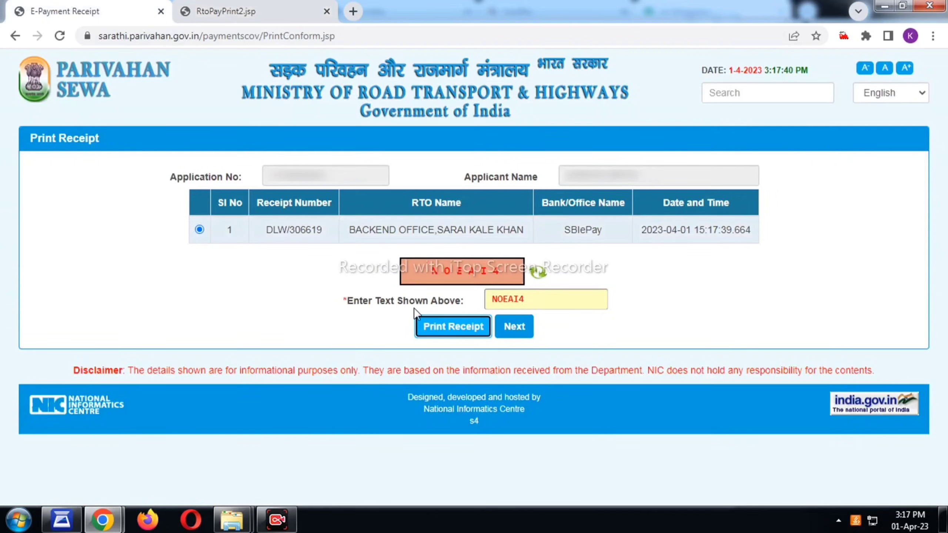
pyautogui.click(515, 328)
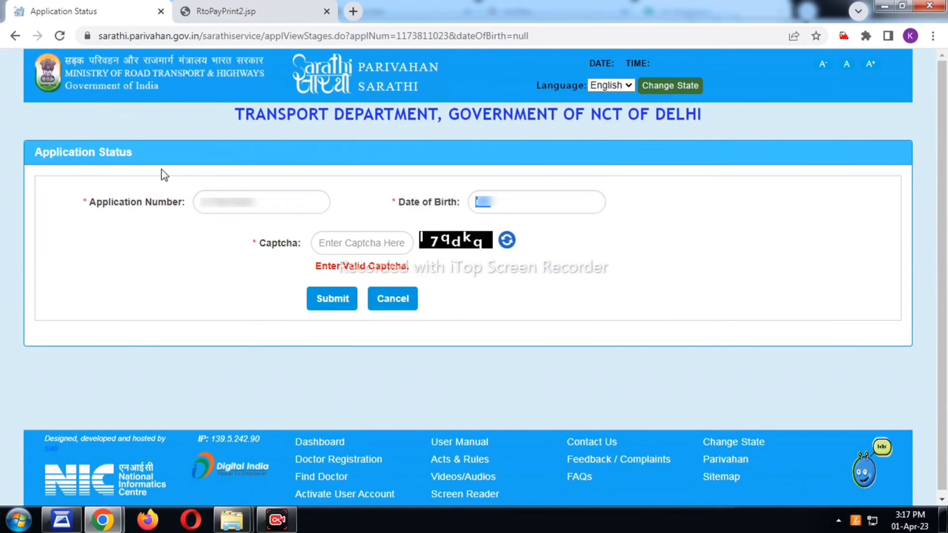
# Look up the application status again using date of birth and the captcha.
pyautogui.press('Tab')
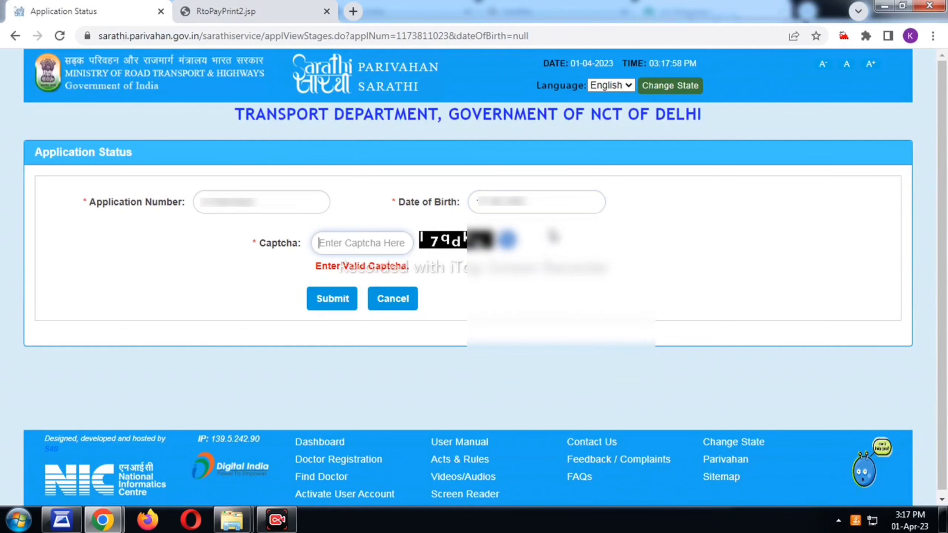
pyautogui.write('l7qdkq')
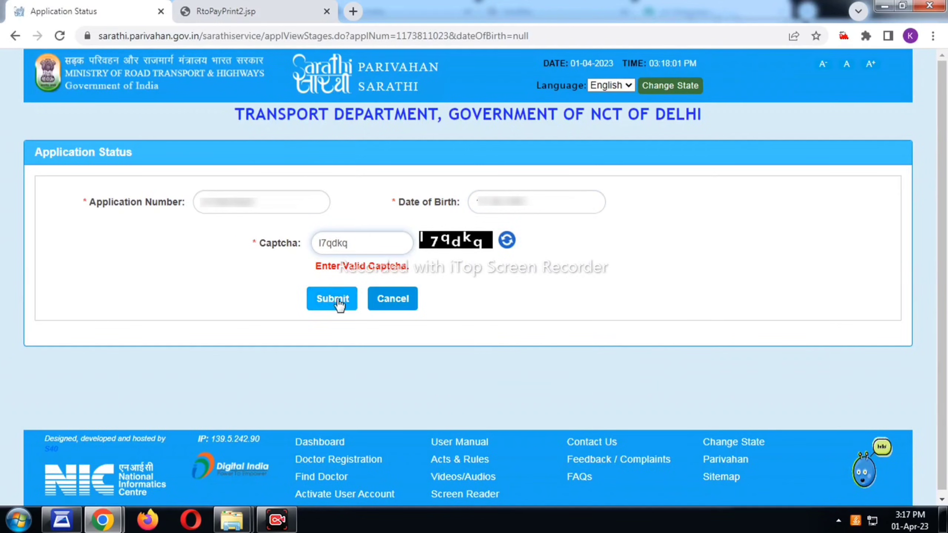
pyautogui.click(336, 302)
pyautogui.scroll(-10, 374, 76)
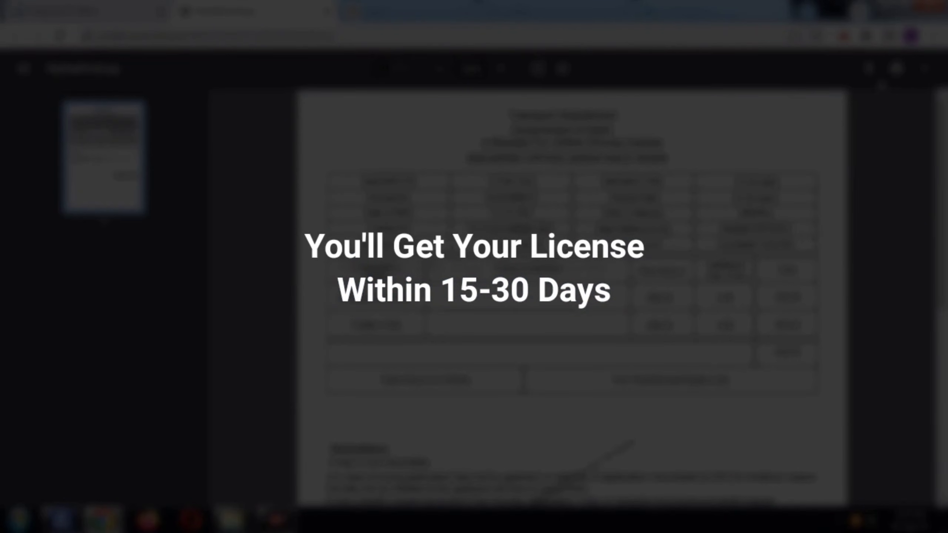
pyautogui.click(895, 74)
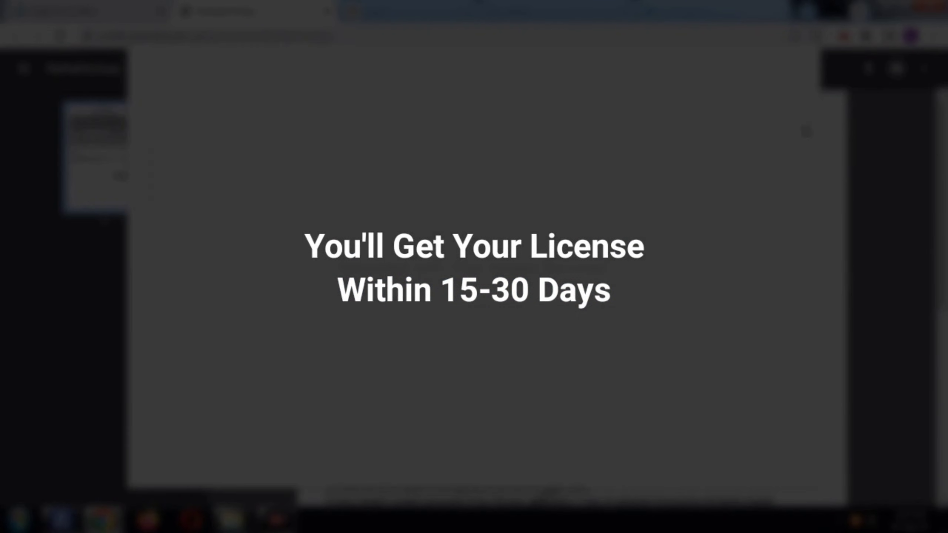
pyautogui.click(751, 106)
pyautogui.click(756, 110)
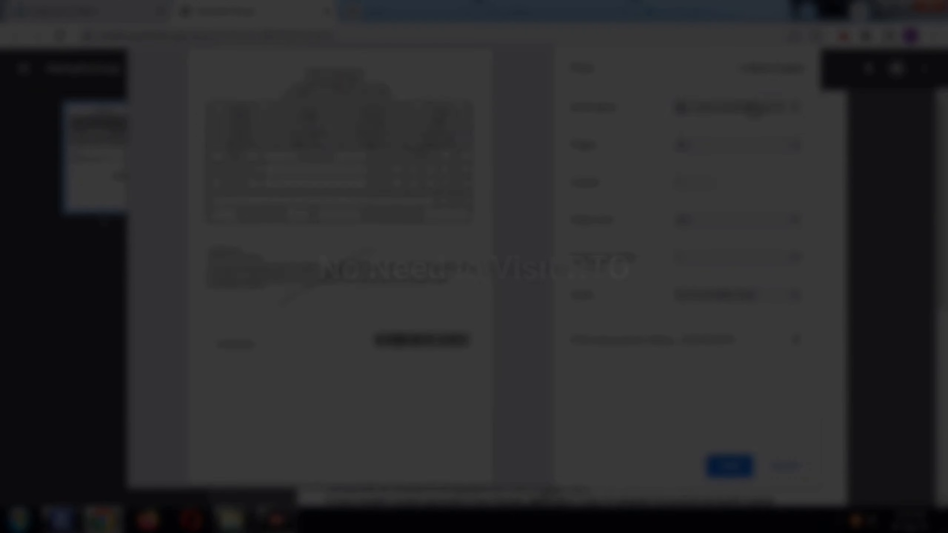
pyautogui.click(731, 468)
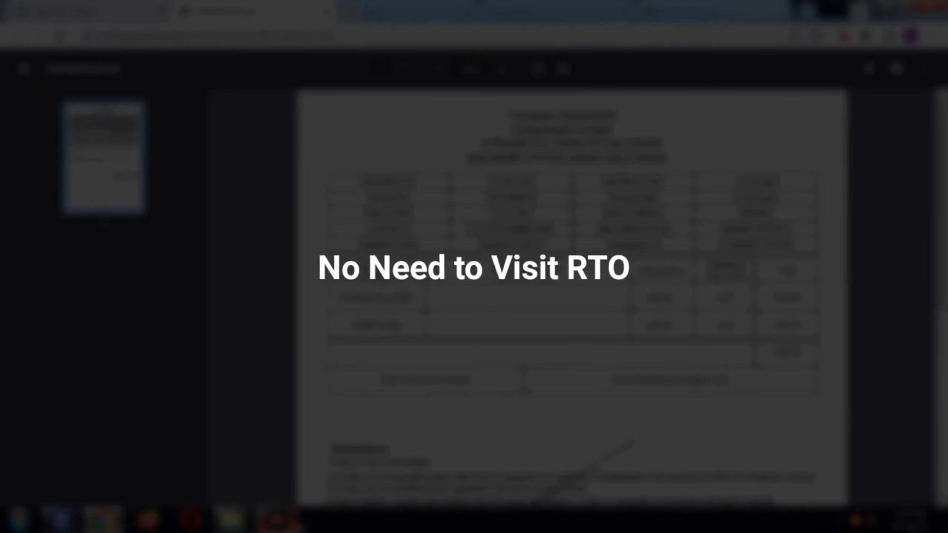